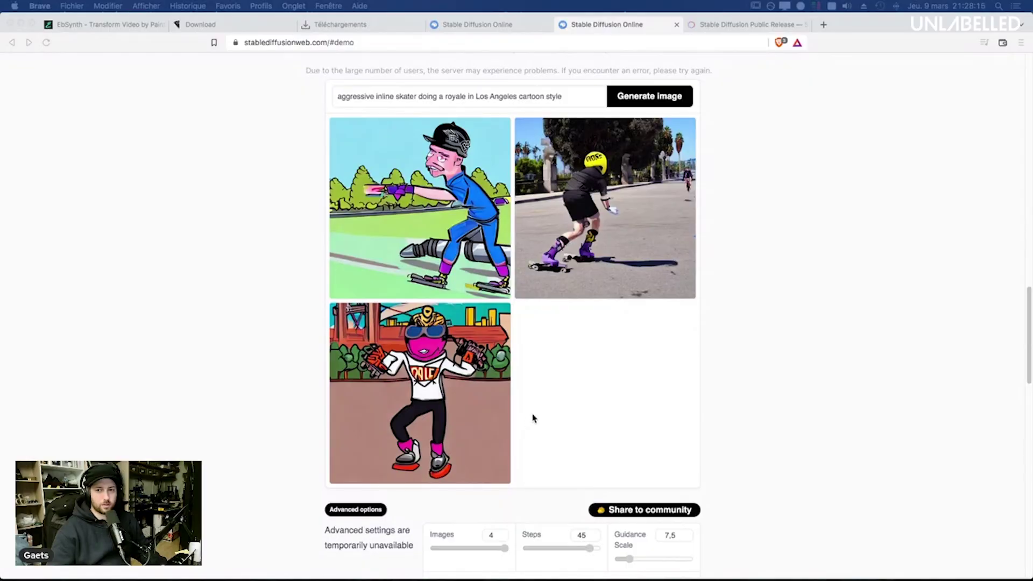
Step: Shorten the prompt to 'aggressive inline skater' and generate new images
triple_click(461, 92)
left_click(461, 91)
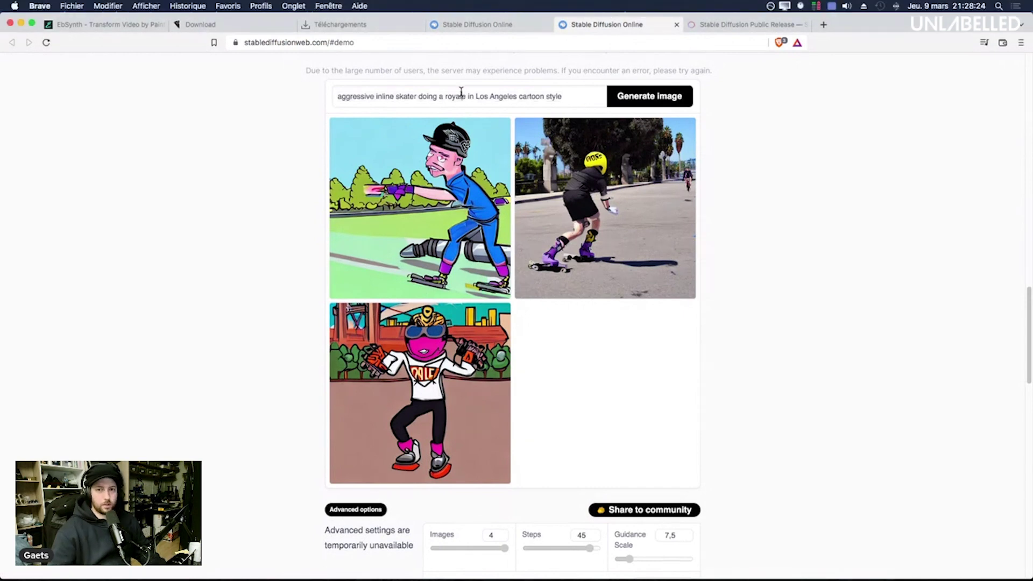
key("shift+super+Right")
key("BackSpace")
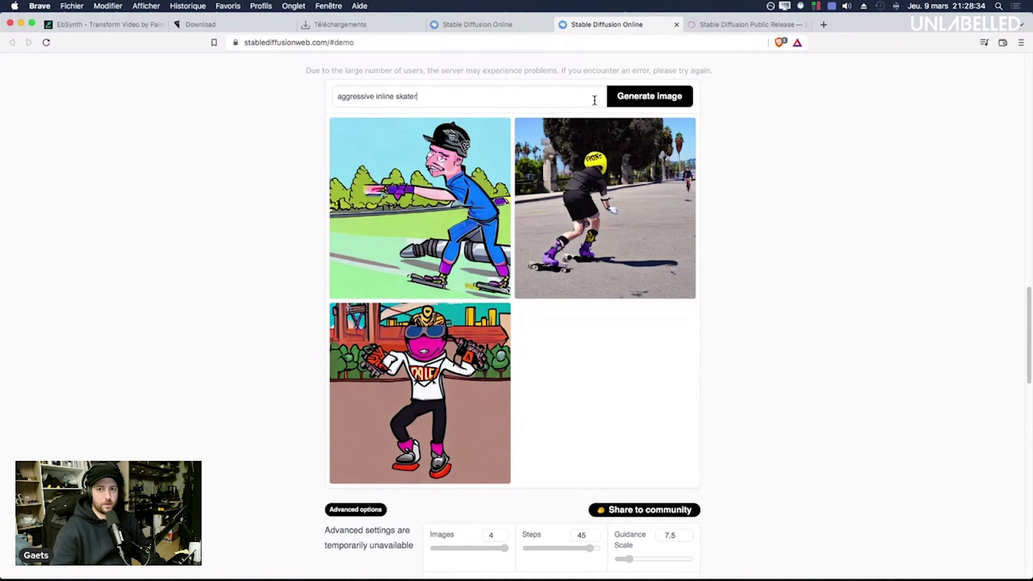
left_click(657, 101)
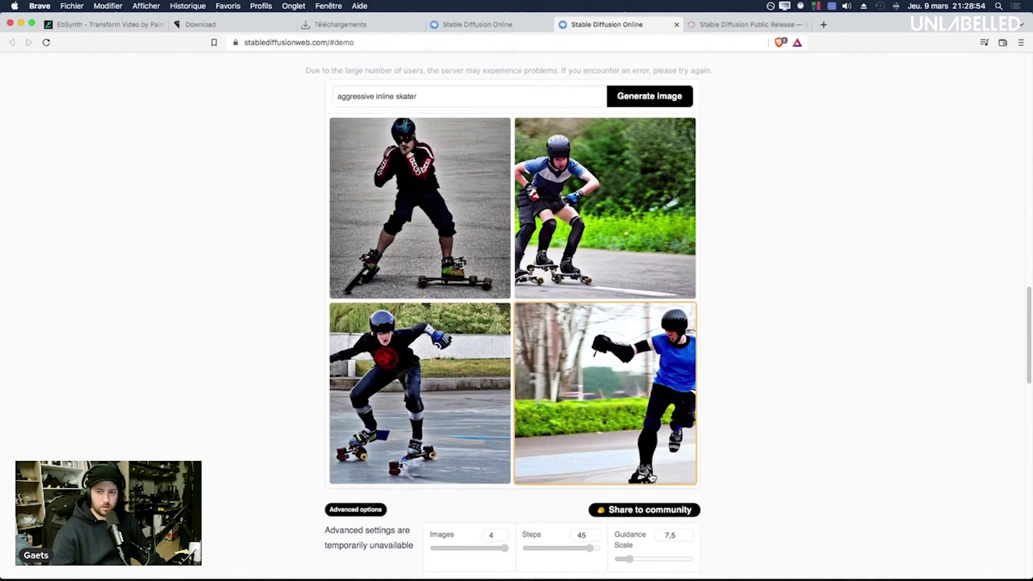
Step: View the bottom-right, first and third skater results enlarged
left_click(652, 477)
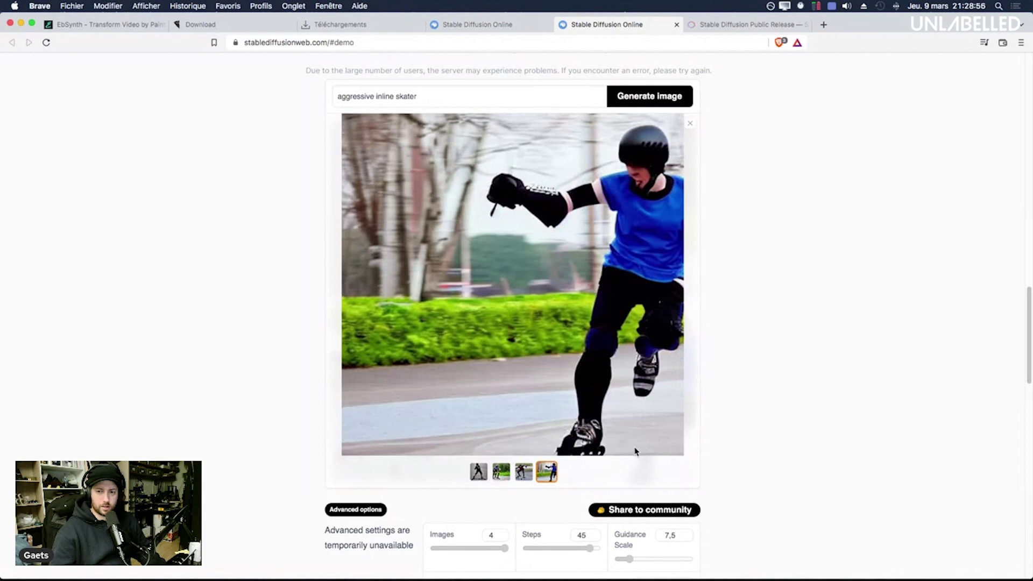
left_click(472, 306)
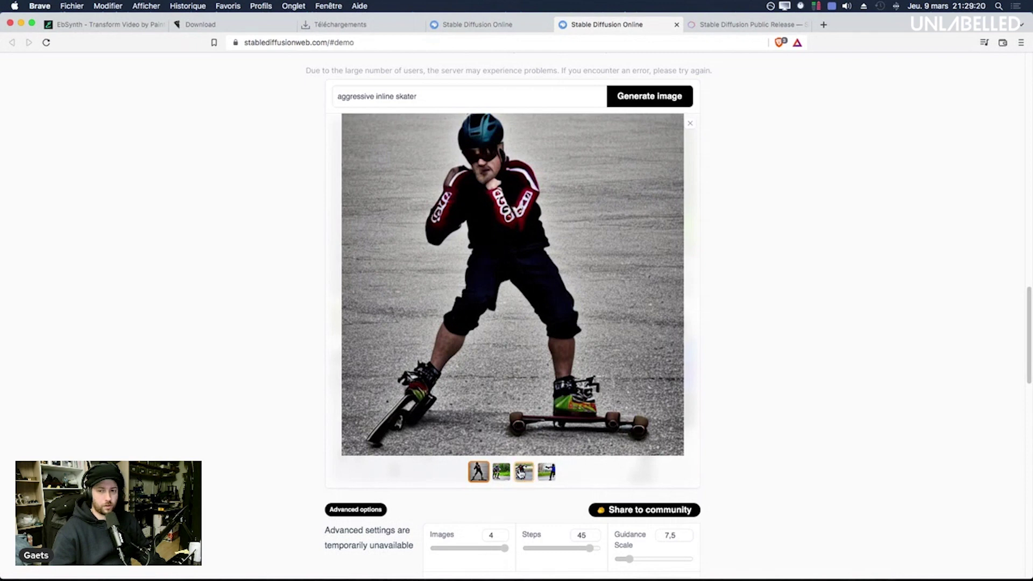
left_click(520, 474)
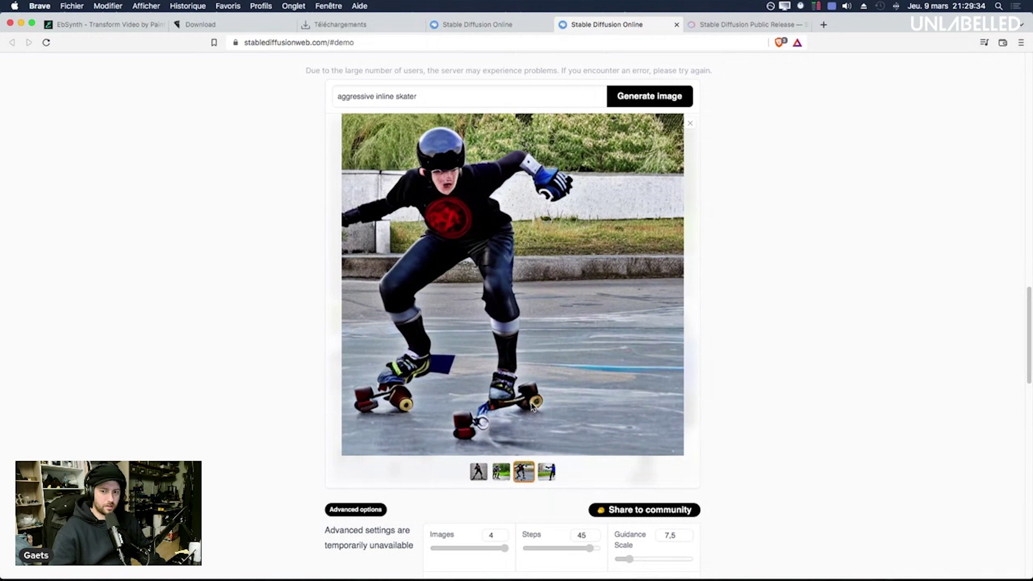
Step: Replace the prompt with 'skater blading in Barcelona' and generate images
double_click(451, 95)
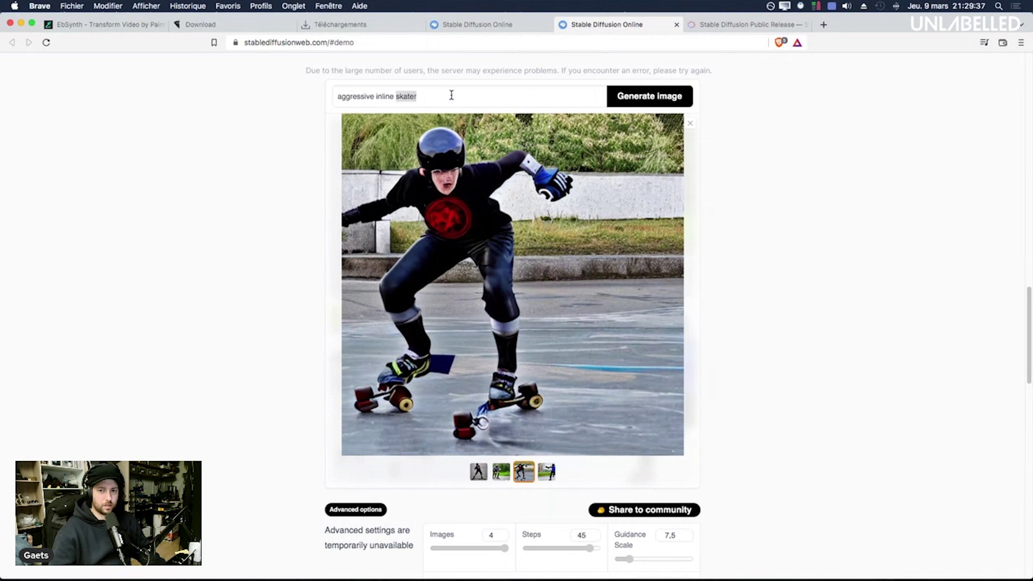
left_click_drag(380, 98, 251, 100)
key("super+a")
type("bla")
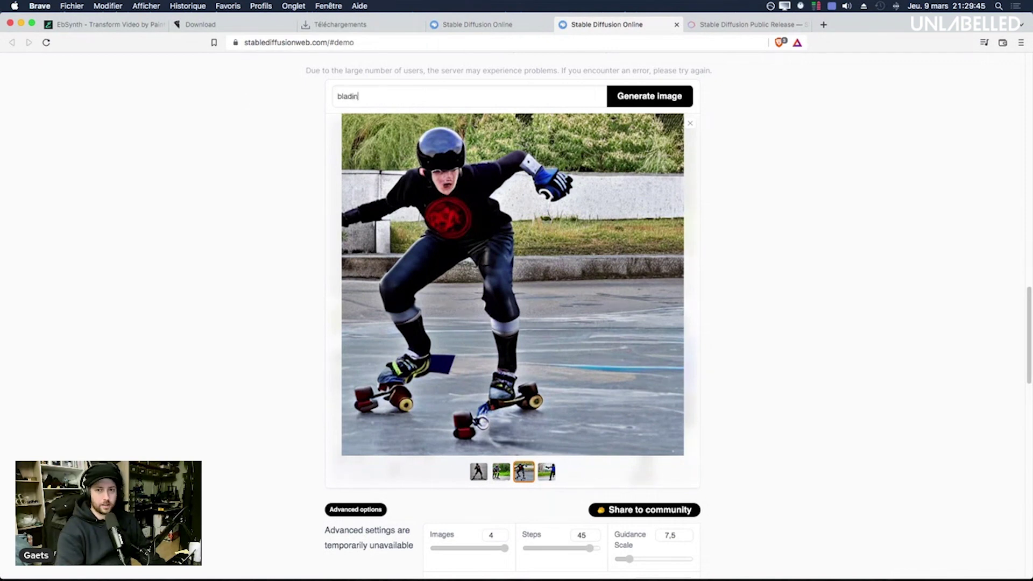
type("ding")
key("super+Left")
type("skater")
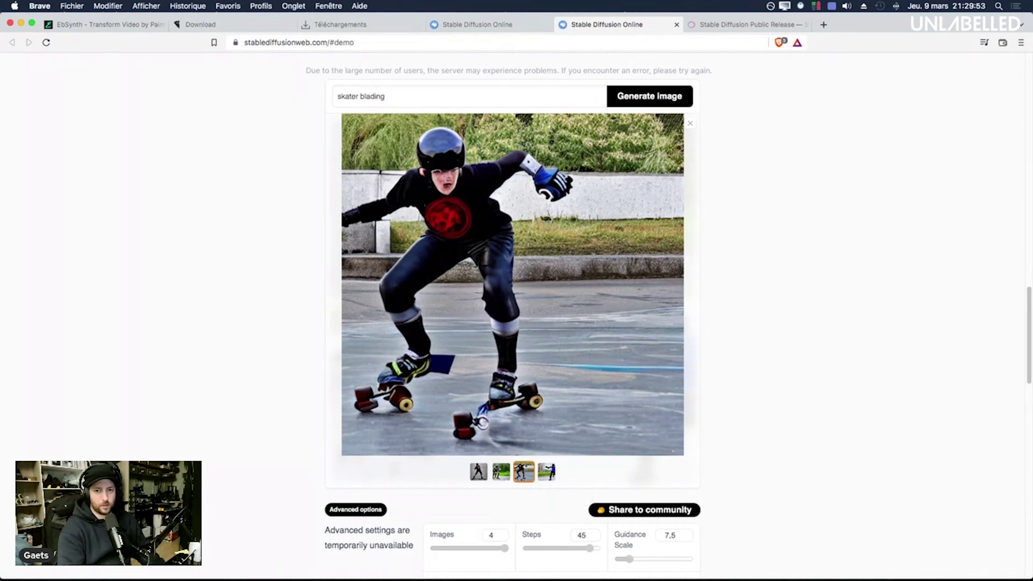
key("super+Right")
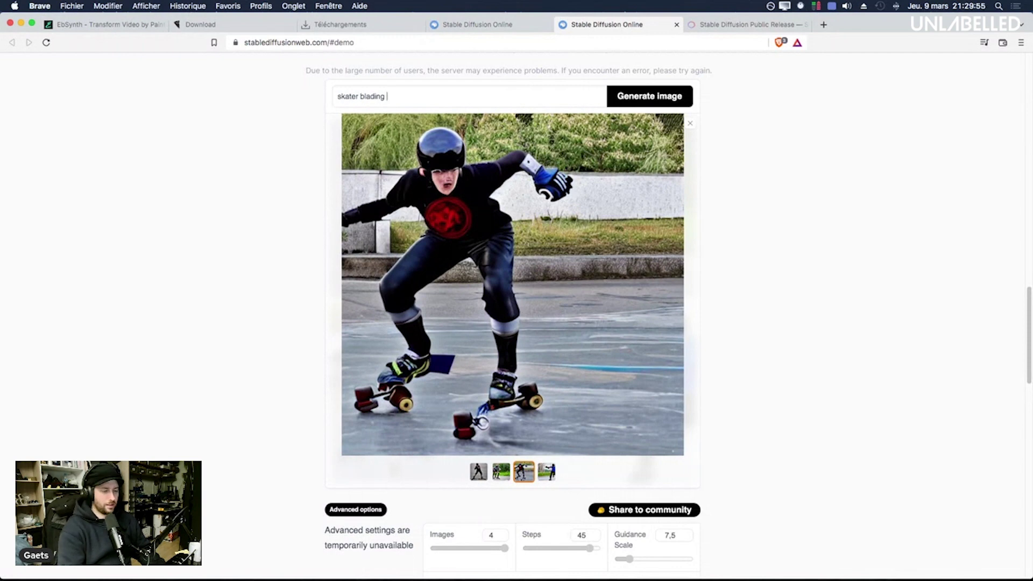
type("in Barcelona")
left_click(634, 103)
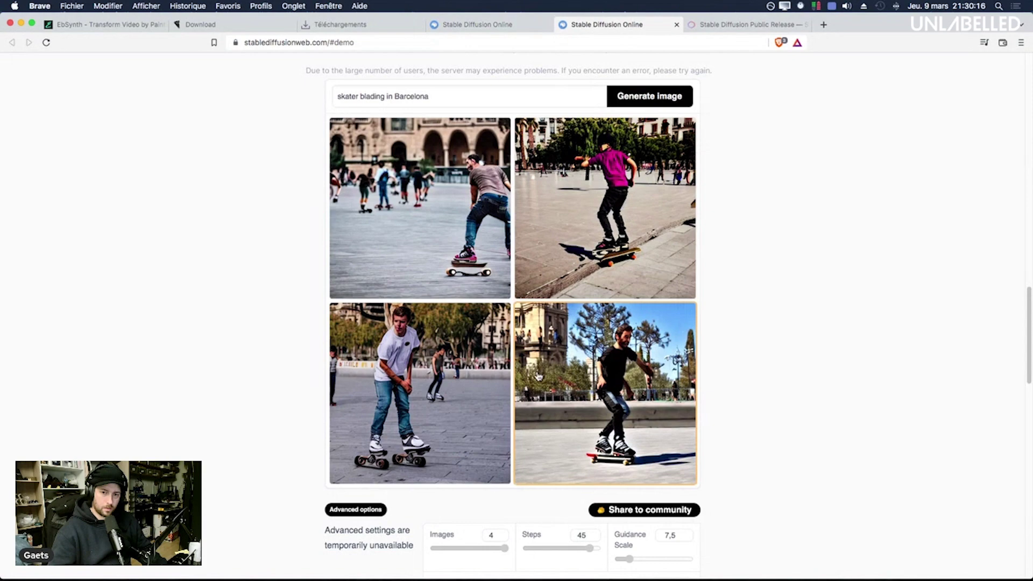
Step: Browse the Barcelona results enlarged, through to the fourth image
left_click(419, 393)
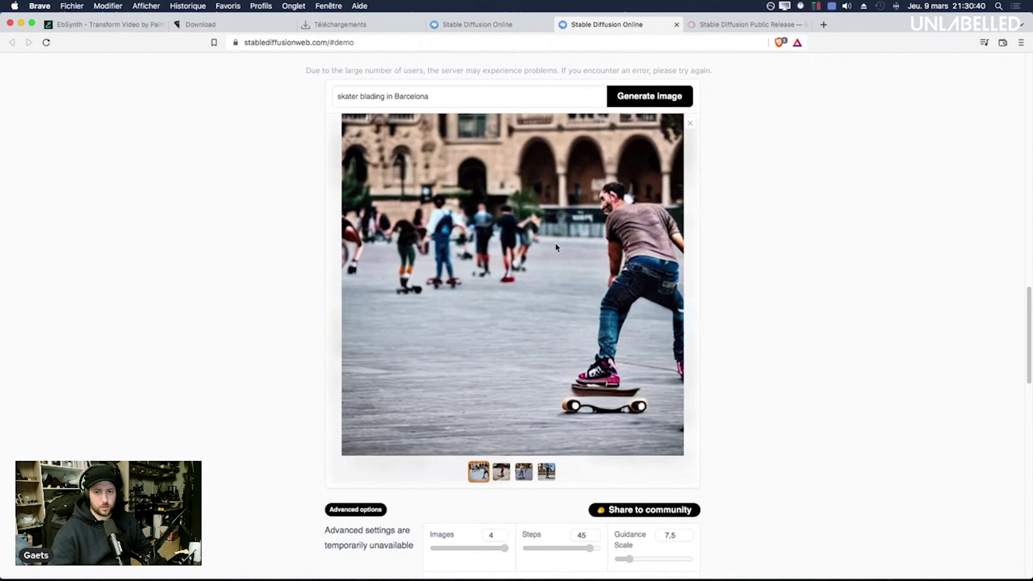
left_click(500, 473)
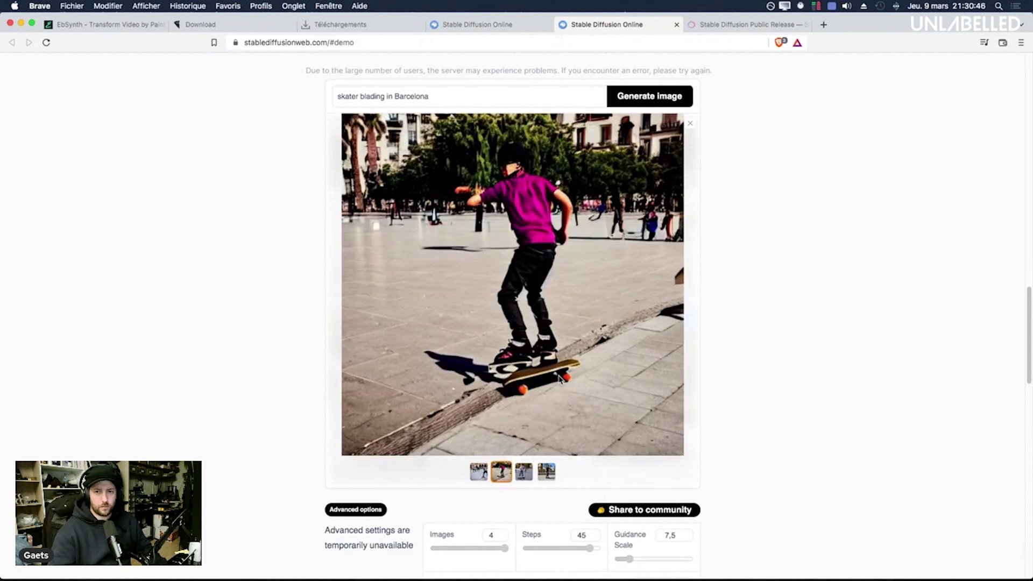
key("Right")
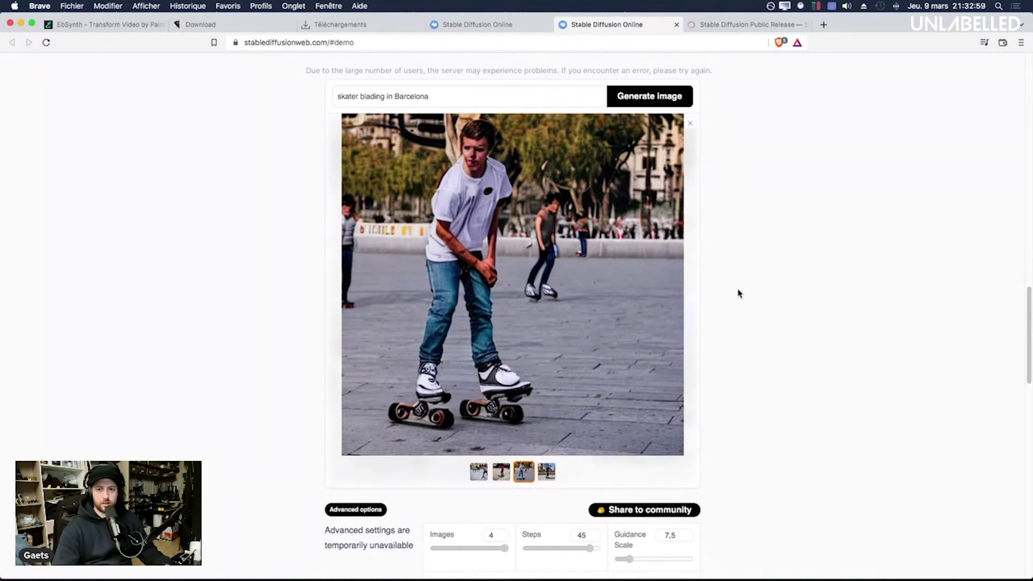
left_click(546, 473)
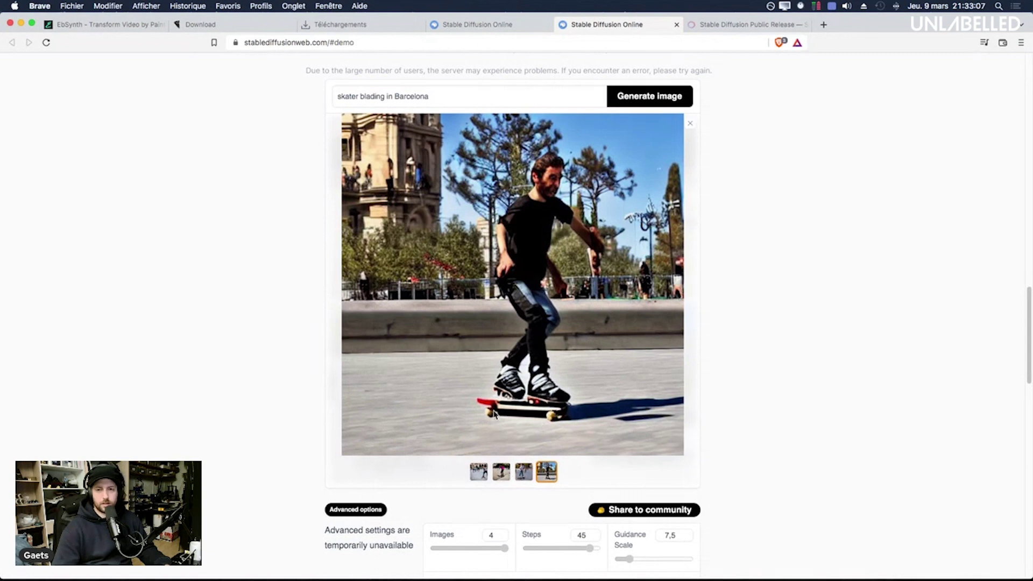
Step: Remove 'skater' so the prompt reads 'blading in Barcelona' and regenerate
left_click_drag(359, 97, 304, 97)
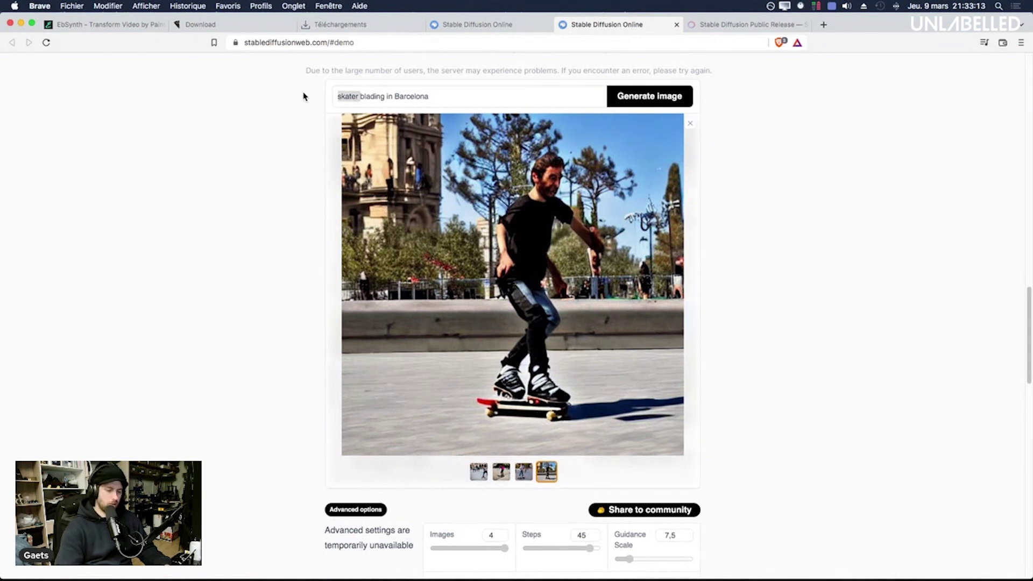
key("BackSpace")
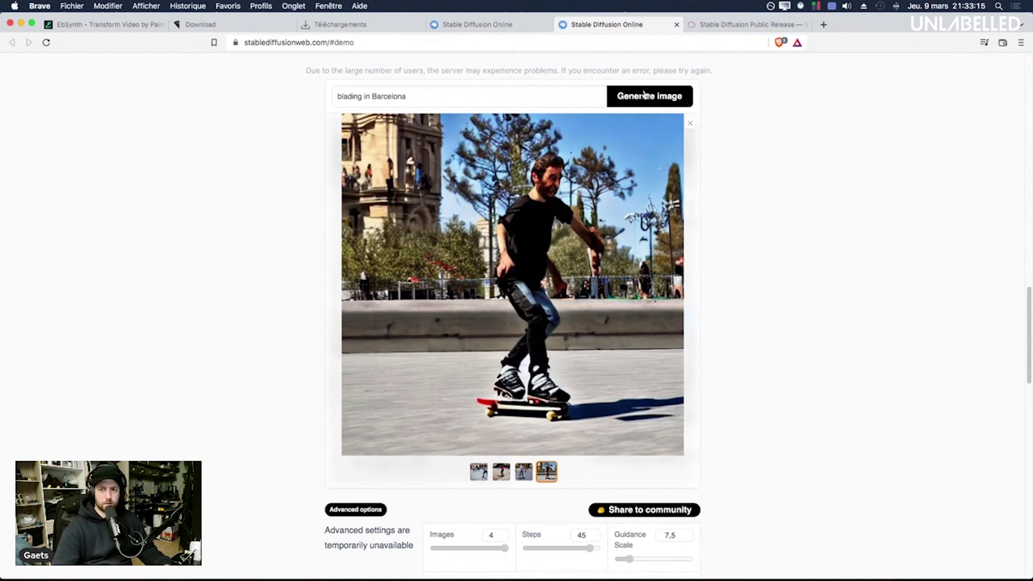
left_click(645, 95)
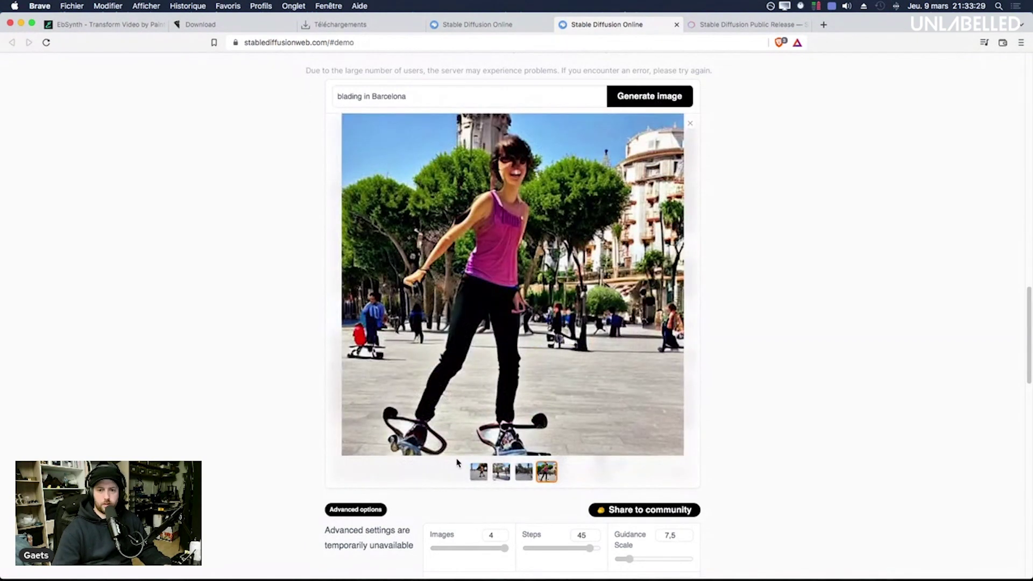
Step: Flip through the new results: palm-tree promenade, second image, orange-shirt skater
left_click(523, 472)
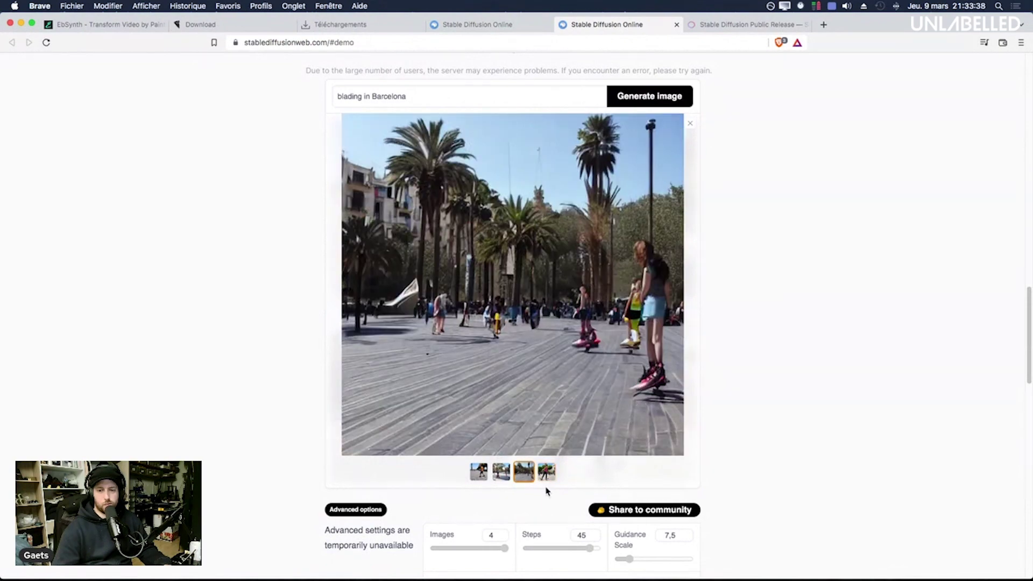
left_click(501, 472)
left_click(478, 472)
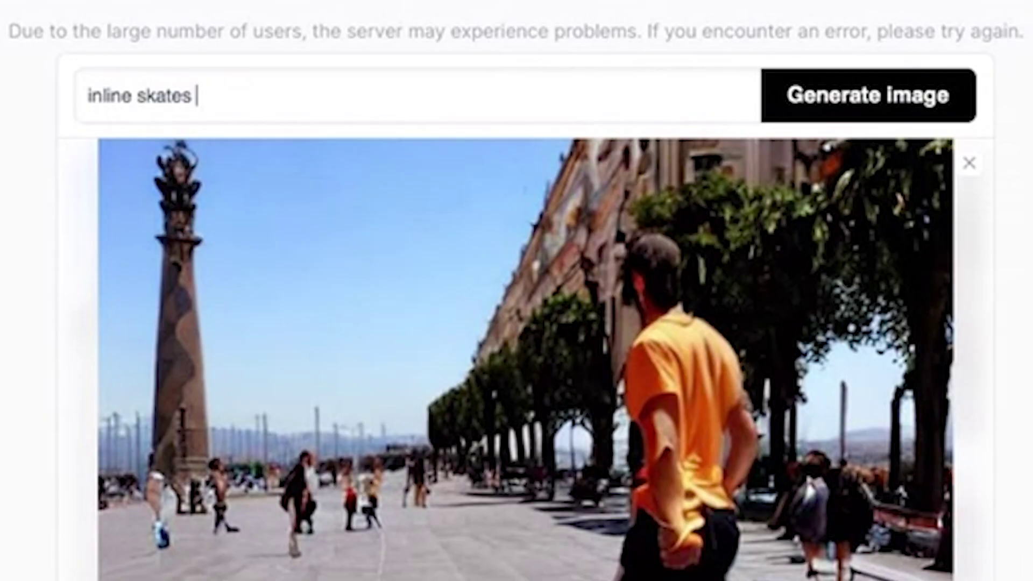
Step: Generate 'inline skates cartoon style' and view the cartoon skate results enlarged
type("cartoon style")
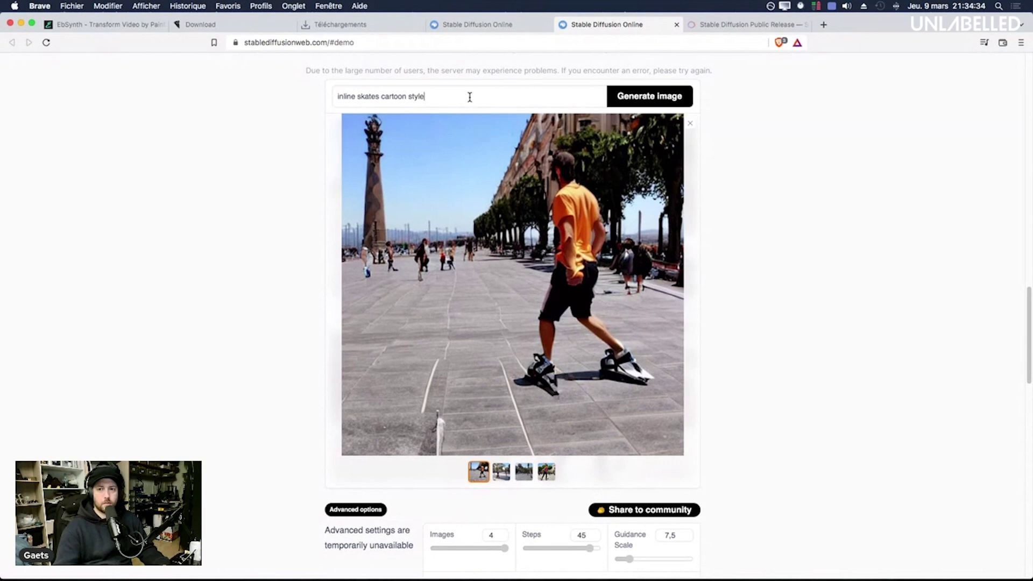
left_click(869, 110)
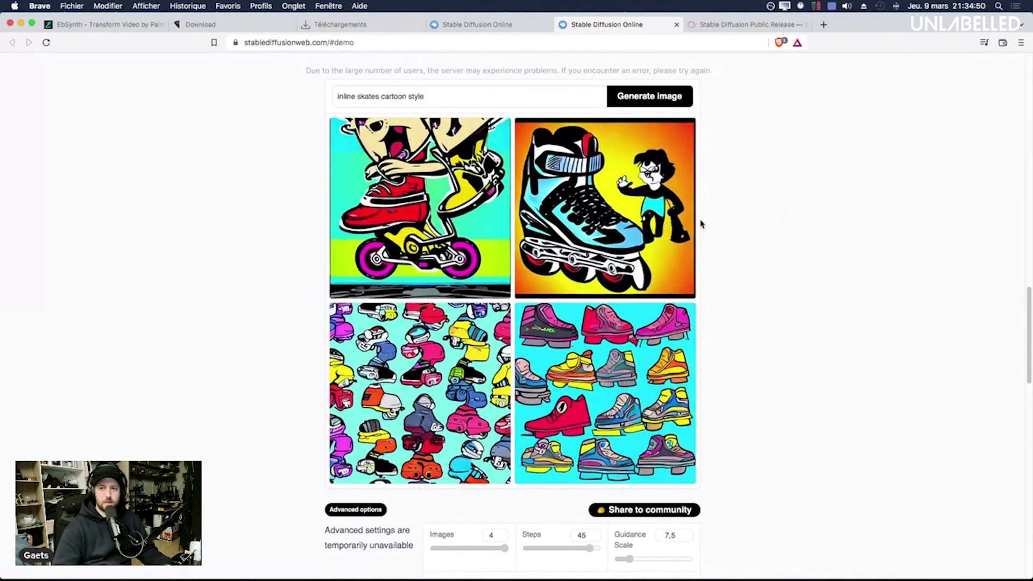
left_click(607, 237)
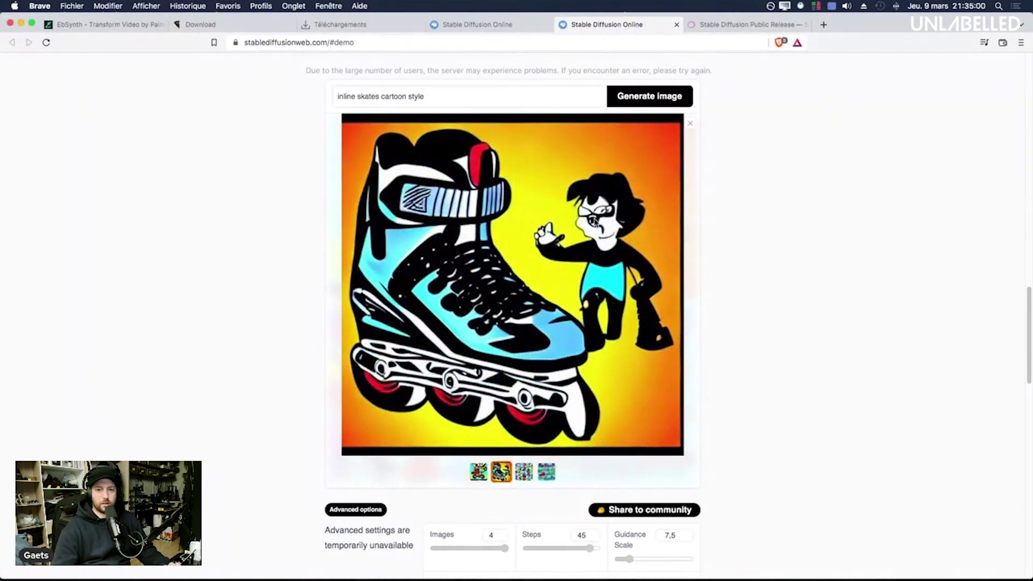
key("Left")
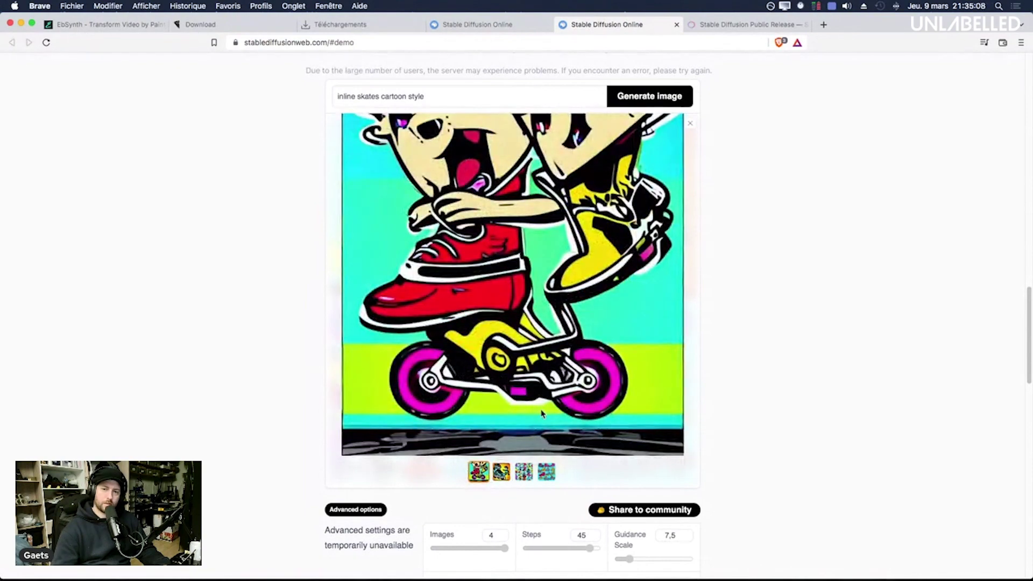
left_click(545, 478)
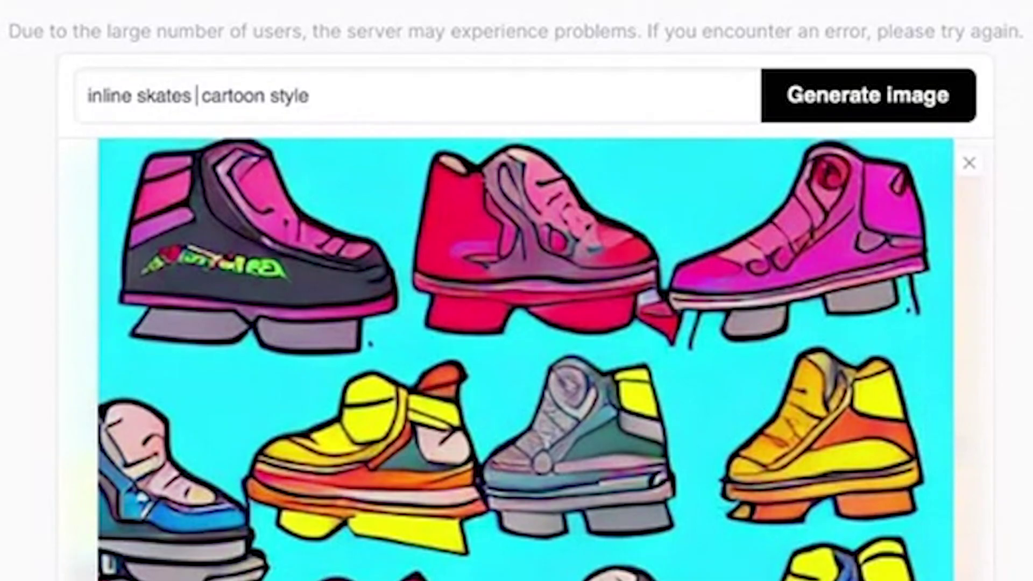
Step: Add '4 wheels' to the prompt and view the roller skates and motorbike drawings
type("4 whe")
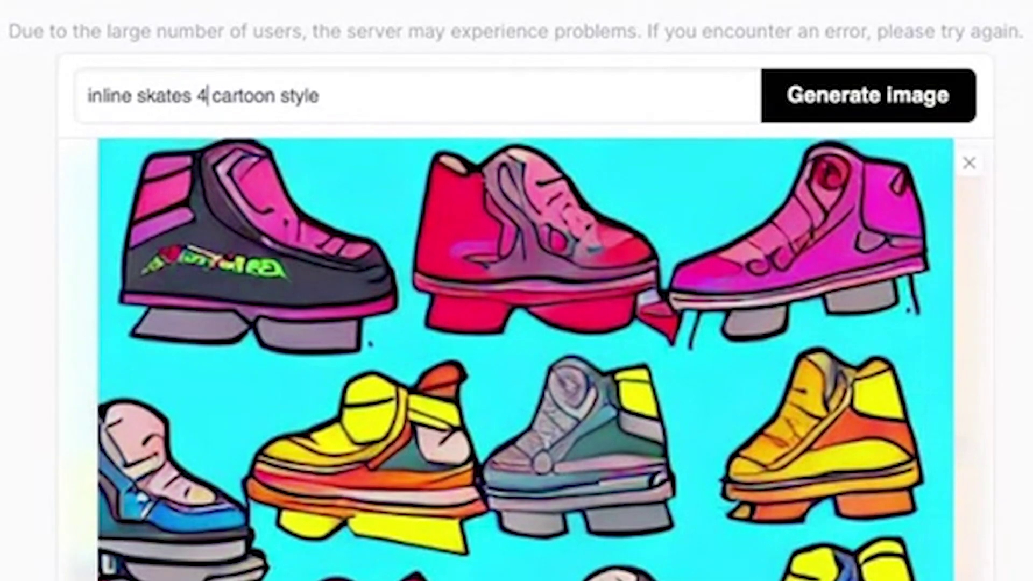
type("els")
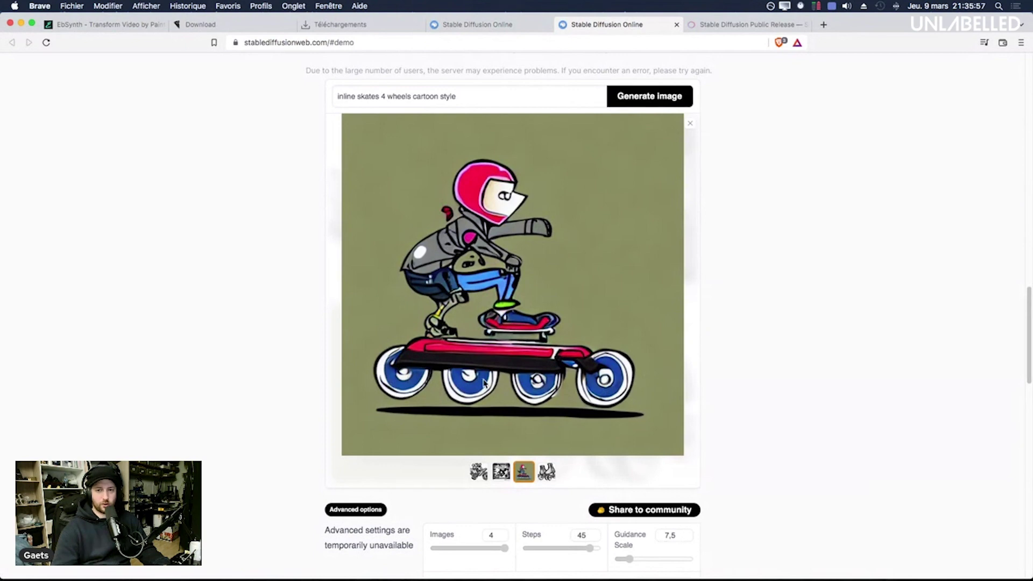
left_click(547, 470)
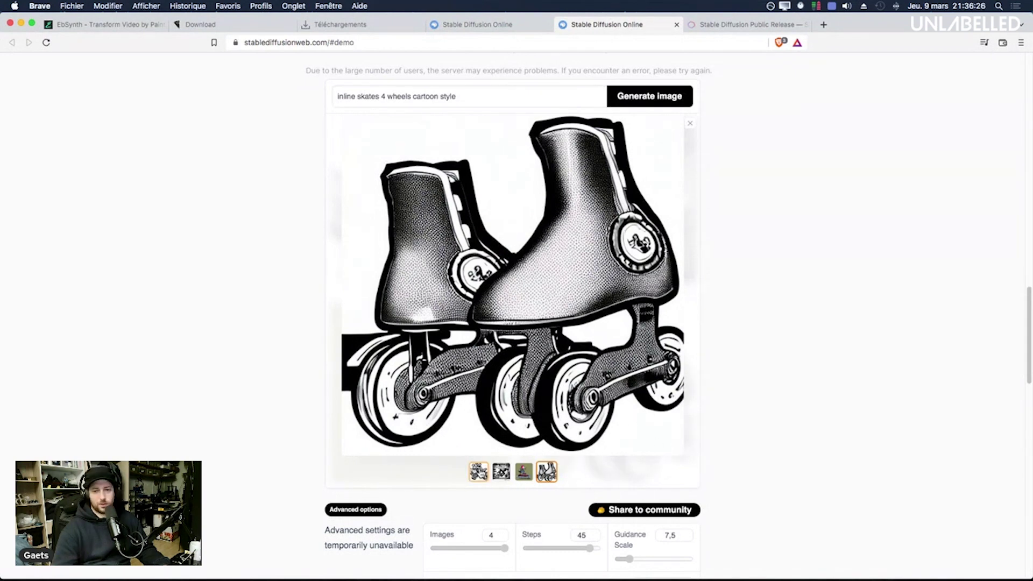
left_click(479, 471)
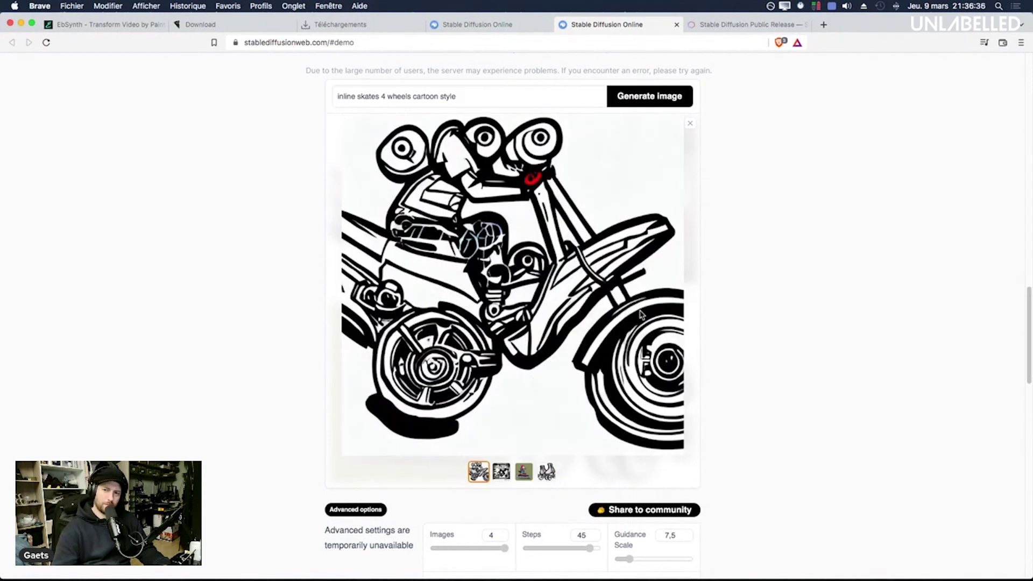
Step: Generate images for 'skateboarding' and browse them enlarged from the bottom-right result
triple_click(459, 89)
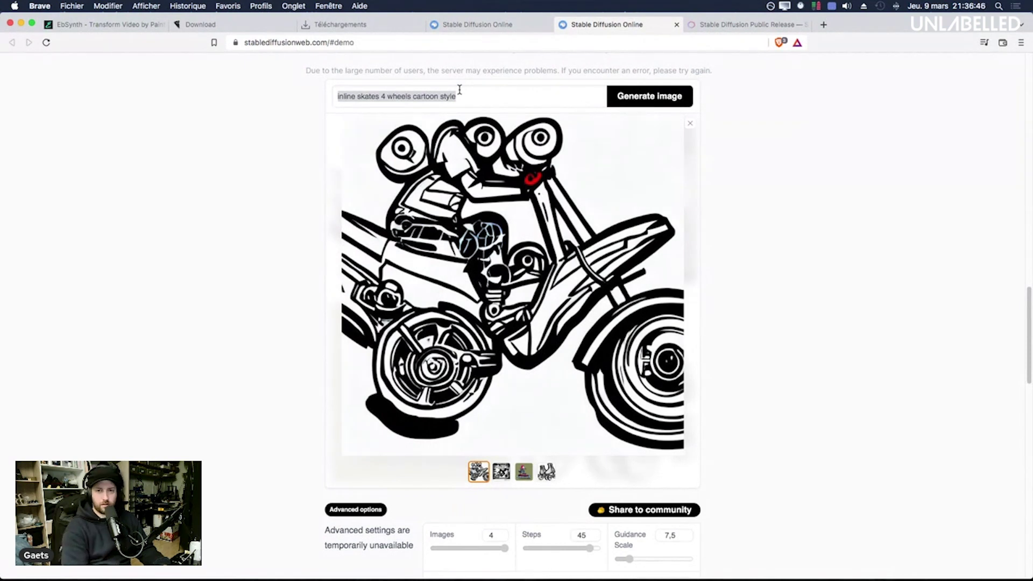
type("skateboarding")
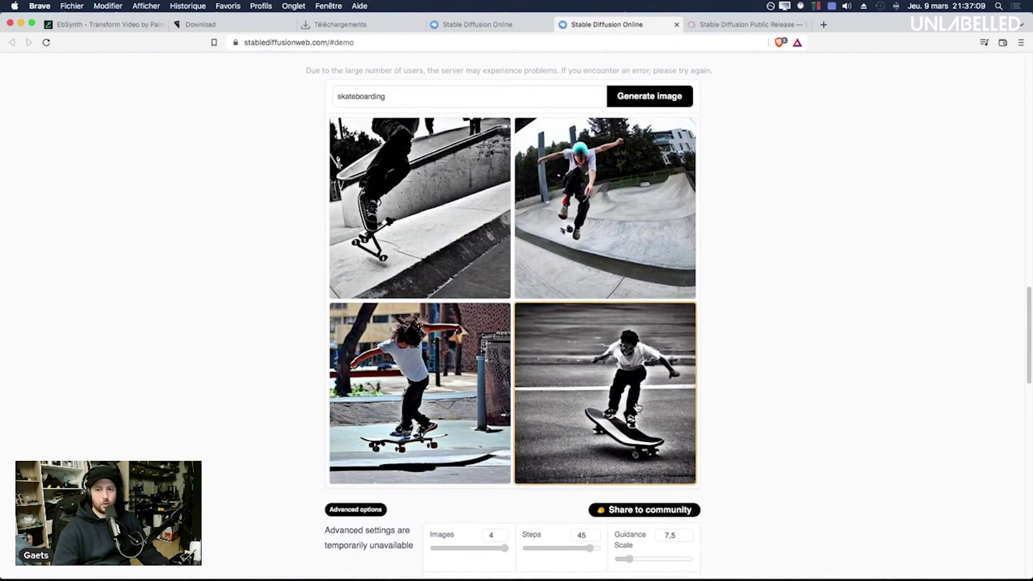
left_click(632, 391)
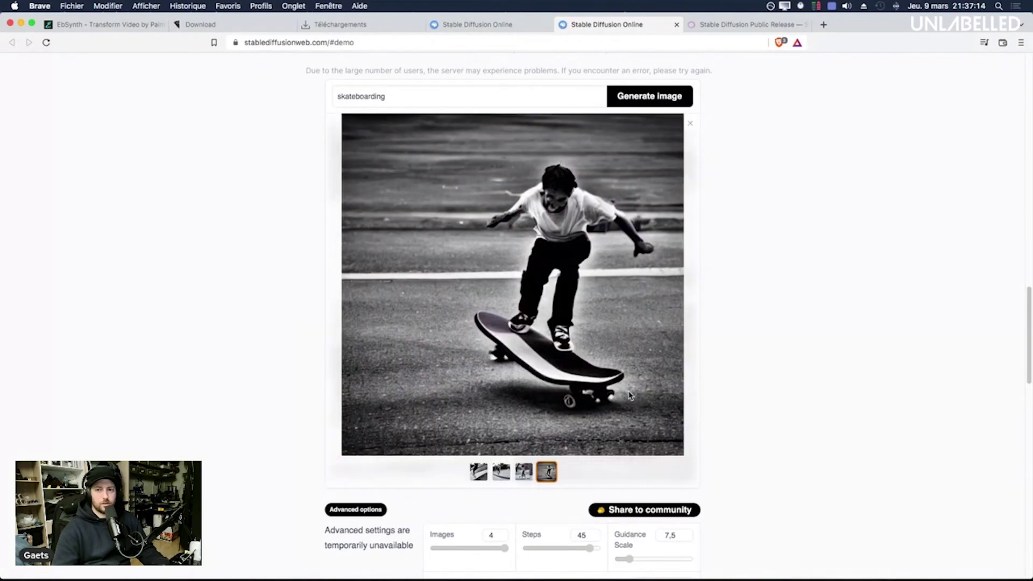
key("Right")
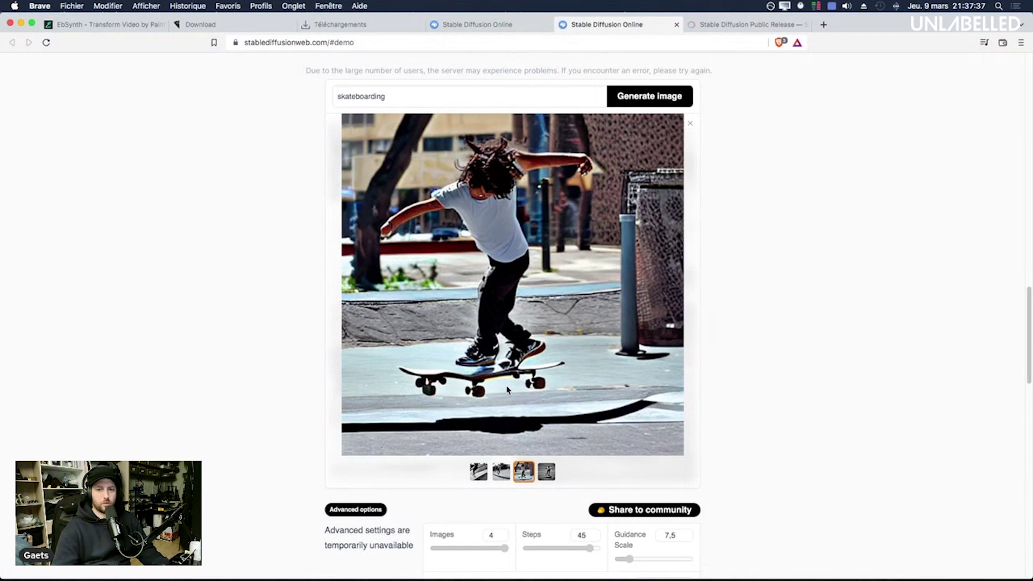
Step: Replace the prompt with 'bmx' and generate images
triple_click(409, 97)
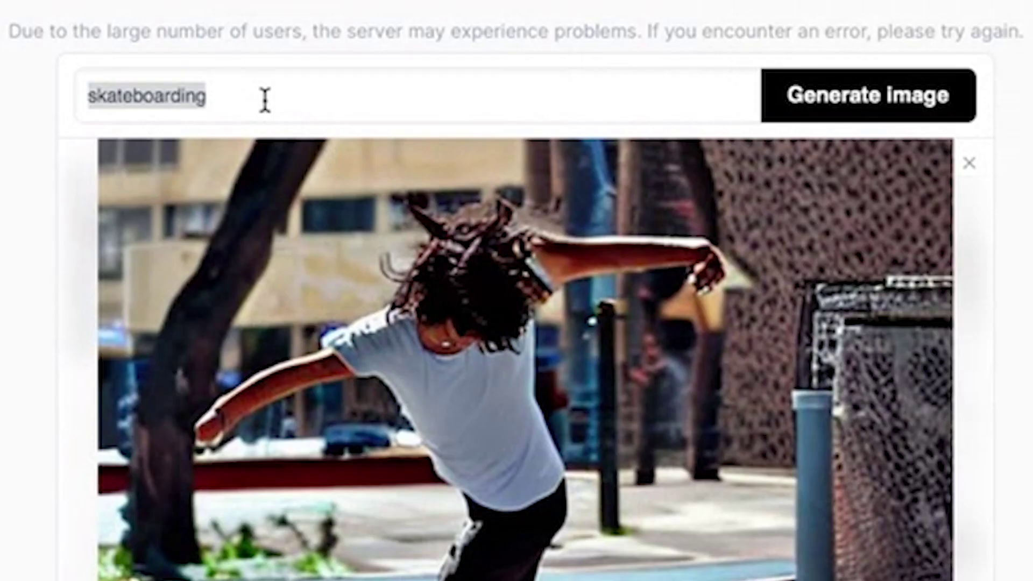
type("bmx")
key("Return")
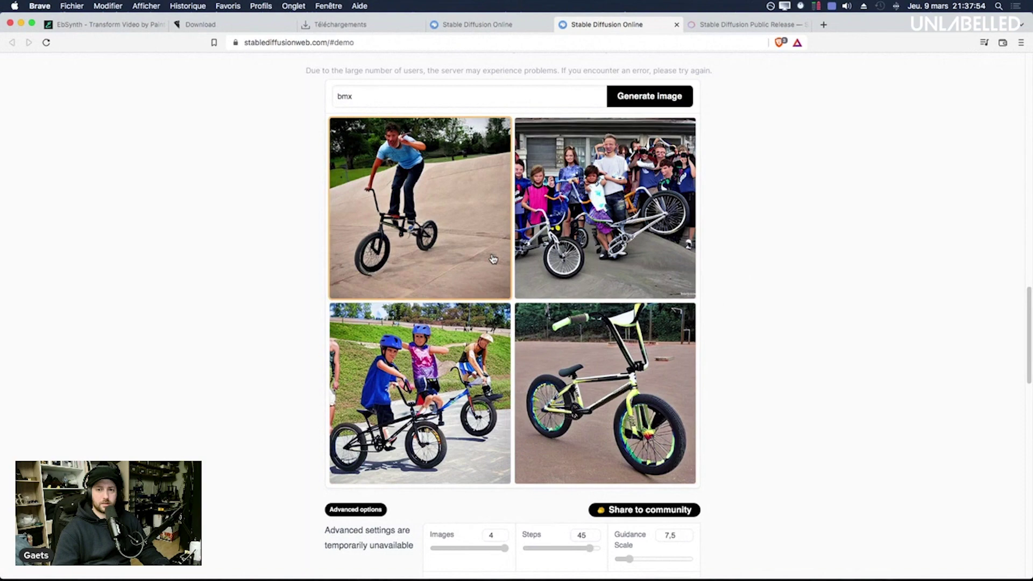
Step: Browse the BMX results enlarged, ending on the yellow BMX bike
left_click(559, 164)
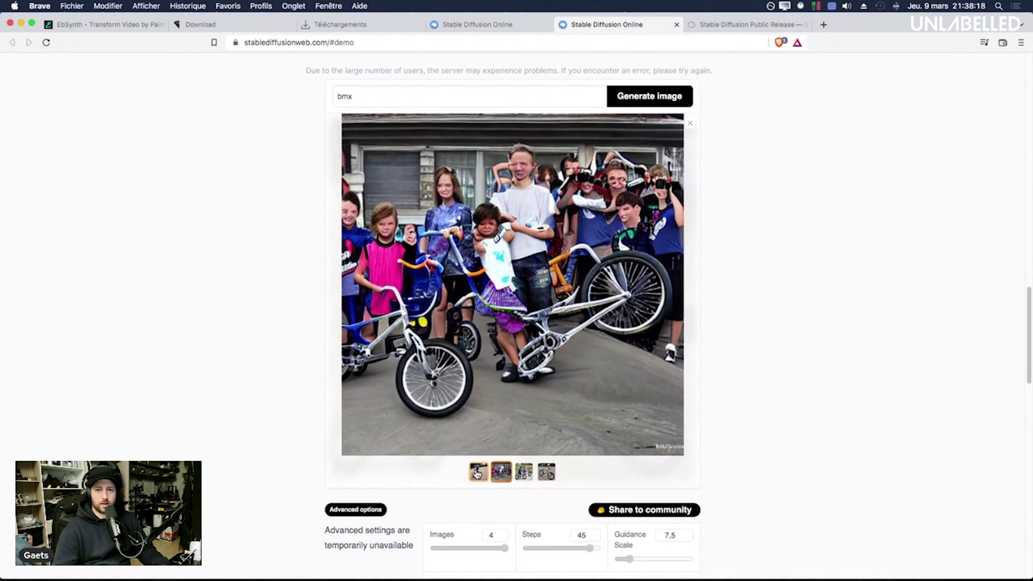
left_click(477, 474)
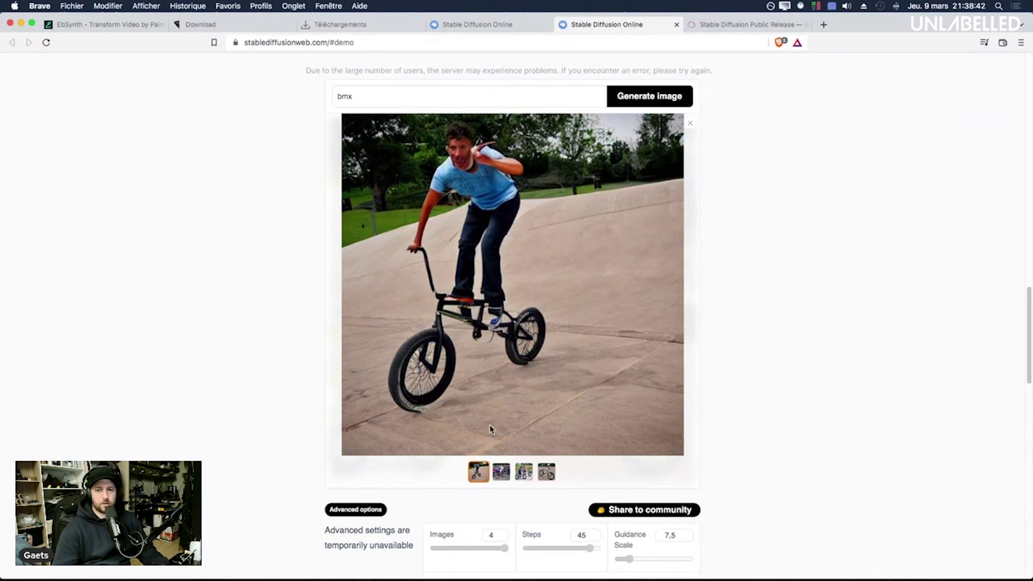
left_click(525, 474)
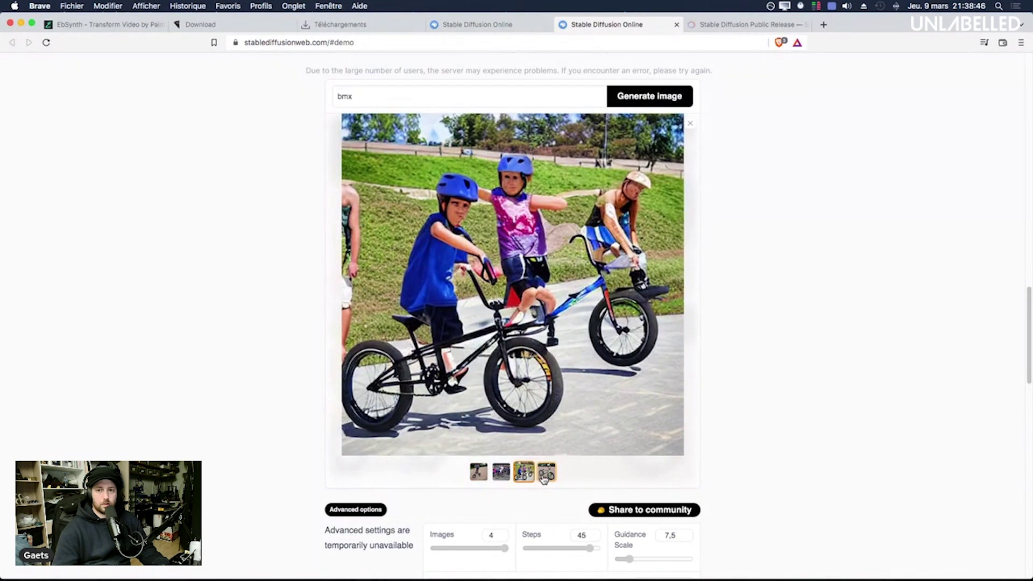
left_click(545, 479)
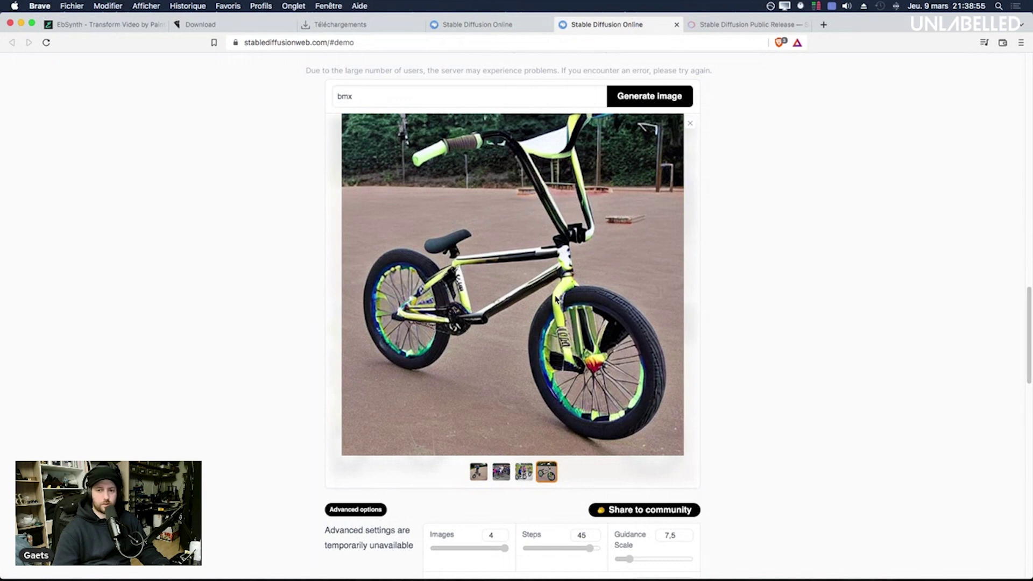
Step: Generate 'inline skater in los angeles' and enlarge the bottom-left result
triple_click(389, 97)
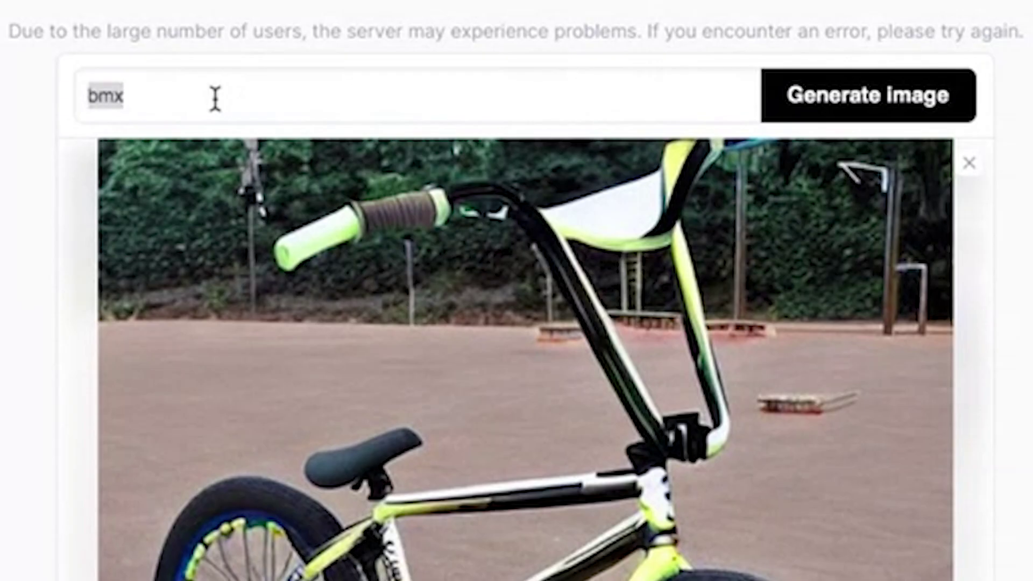
type("b")
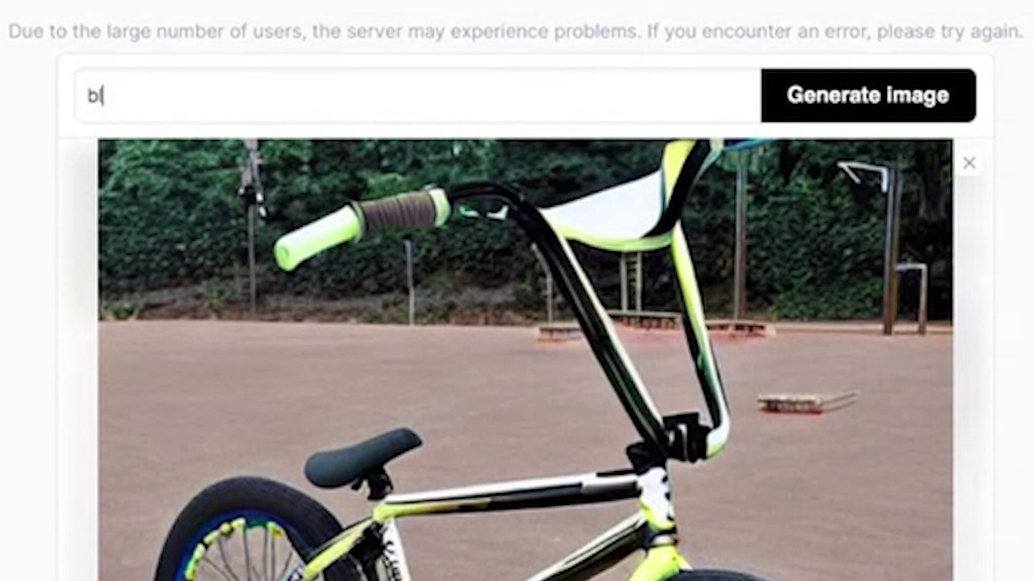
key("BackSpace")
type("inline skater in los an")
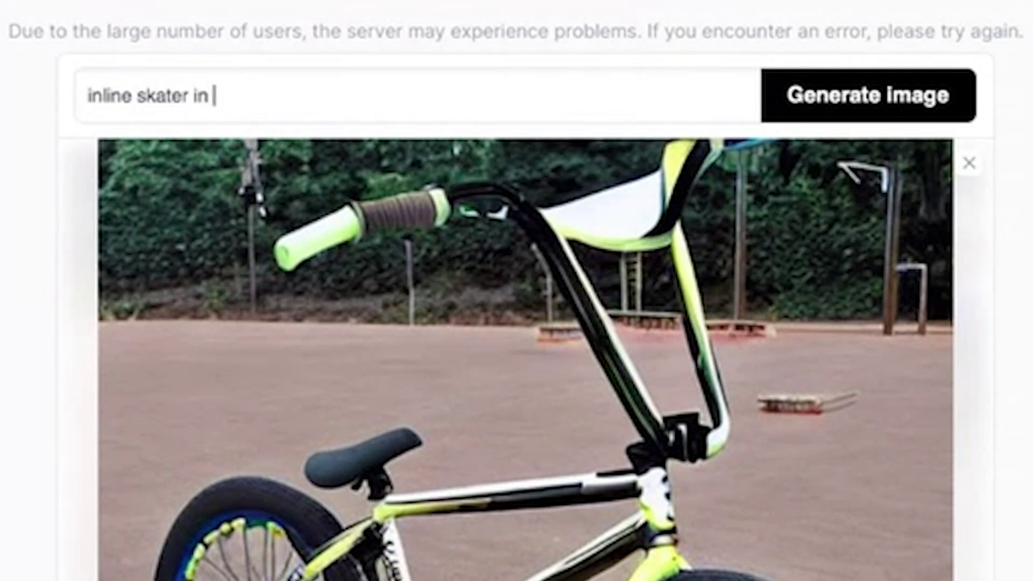
type("geles")
key("Return")
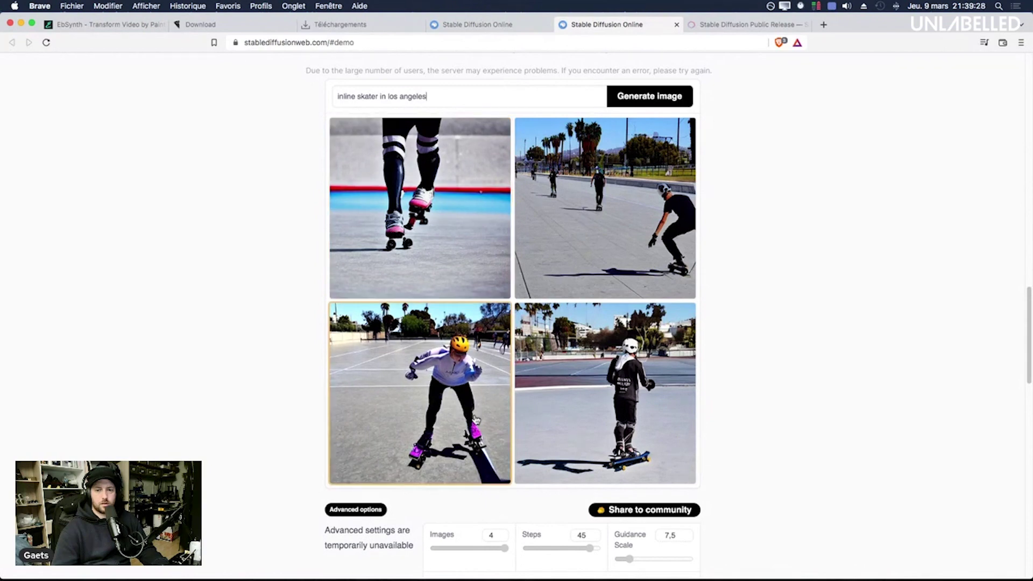
left_click(424, 401)
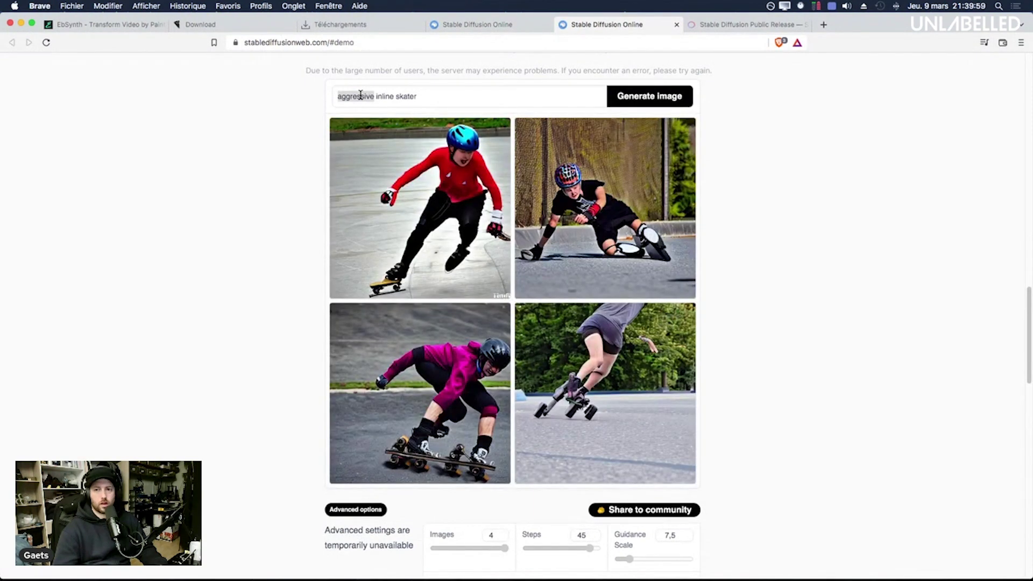
Step: Generate images for 'rollerblading girl in the sunset of Machu Pichu'
triple_click(361, 95)
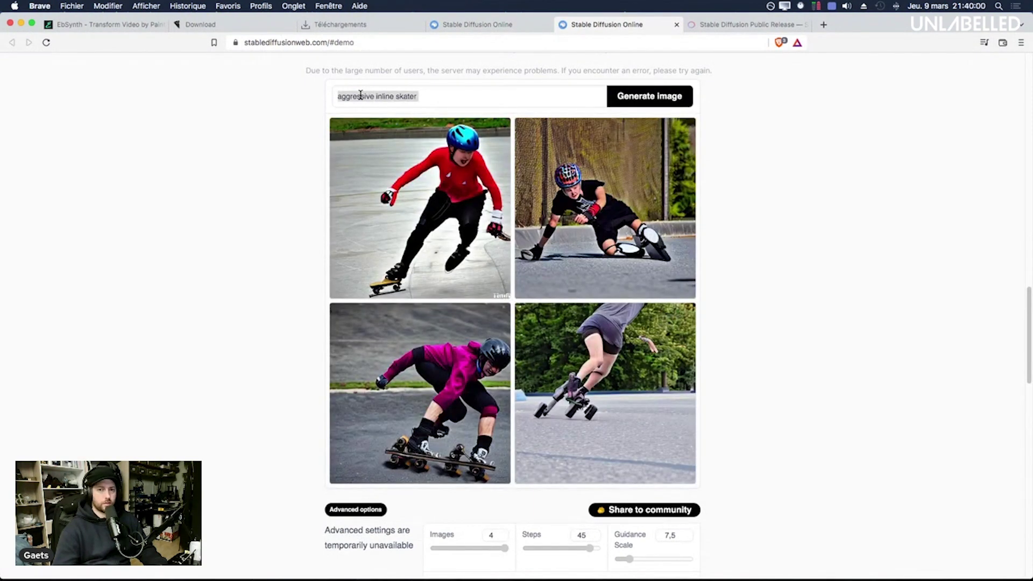
type("roll")
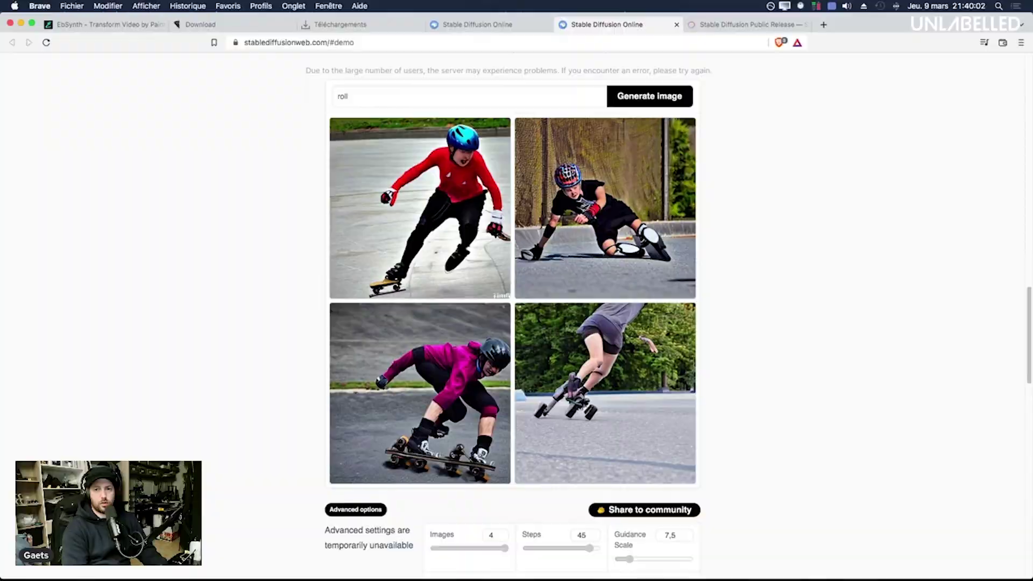
type("erblading girl (")
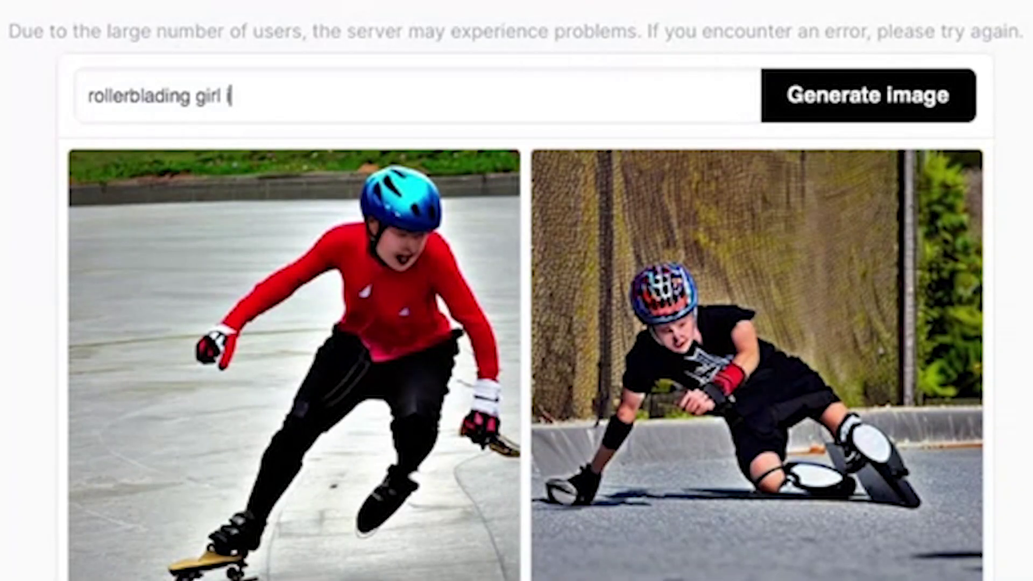
type("n the sunset of Mach")
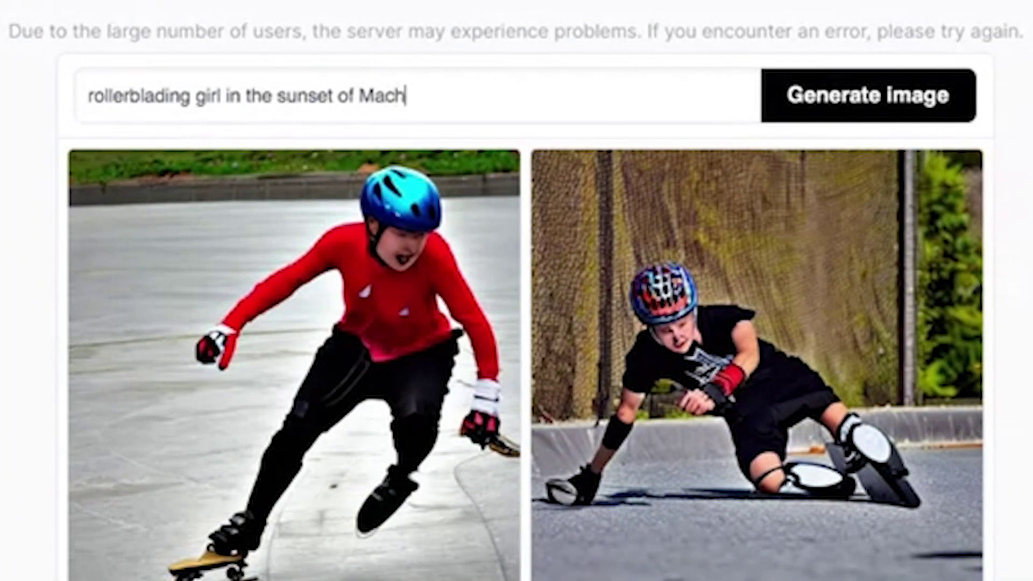
type("u Pichu")
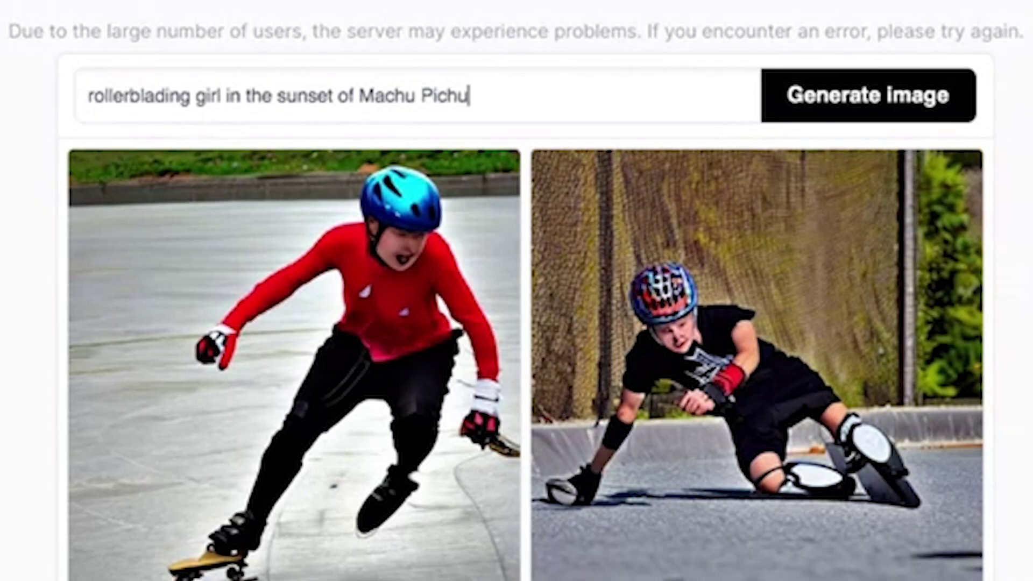
left_click(953, 115)
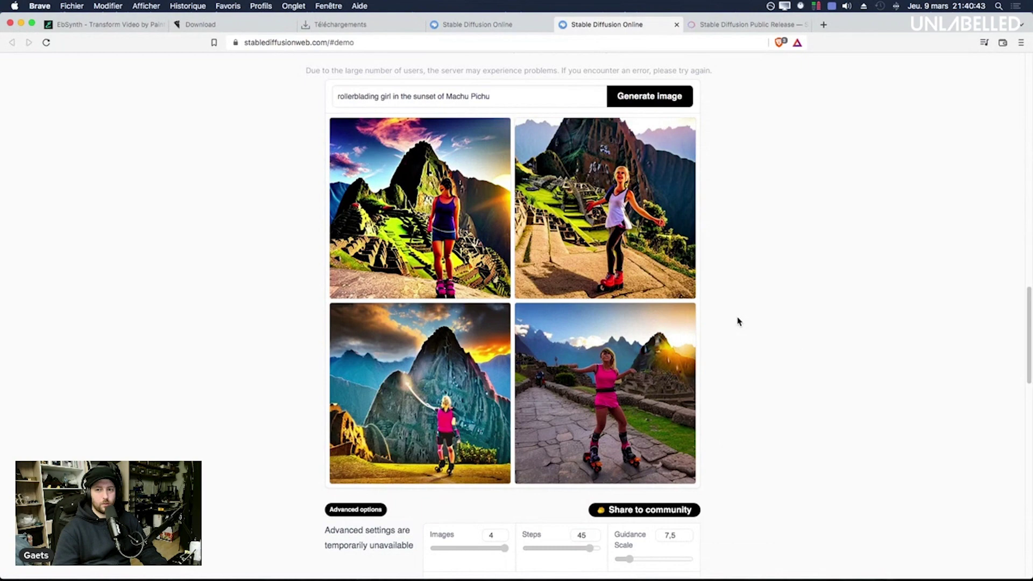
Step: Browse the Machu Pichu images enlarged, ending on the blonde girl in white
left_click(678, 279)
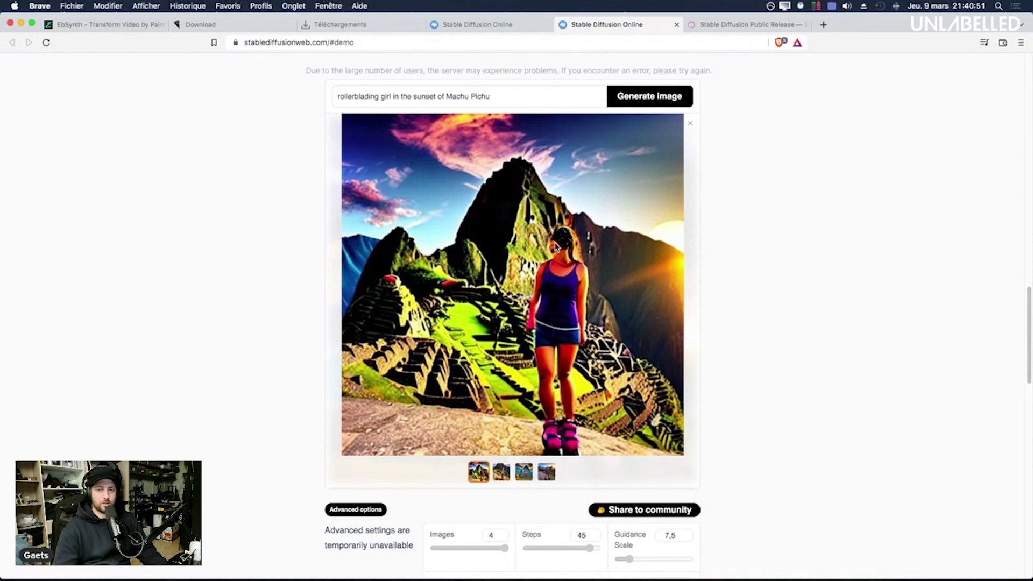
left_click(501, 473)
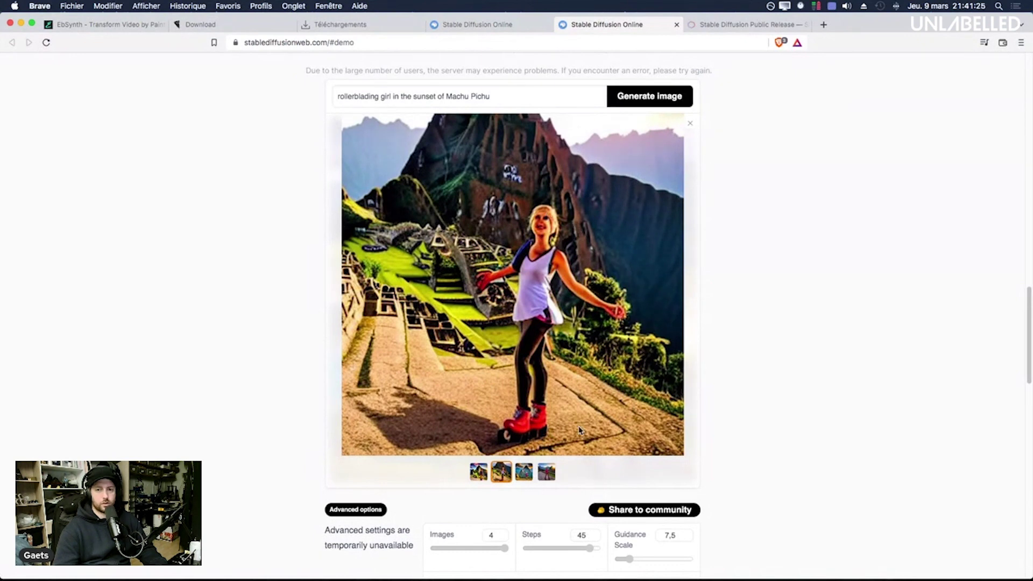
left_click(523, 471)
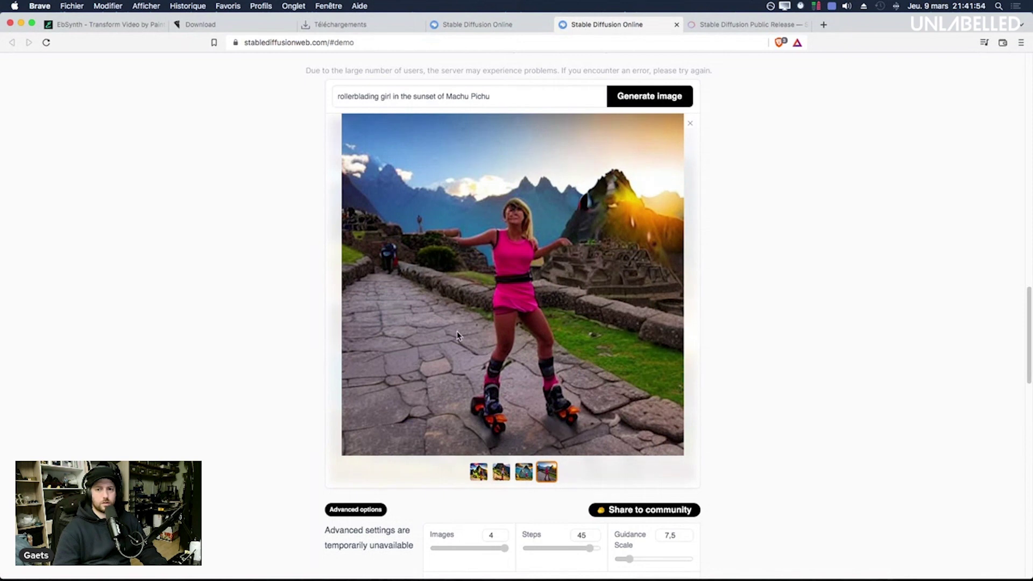
left_click(501, 471)
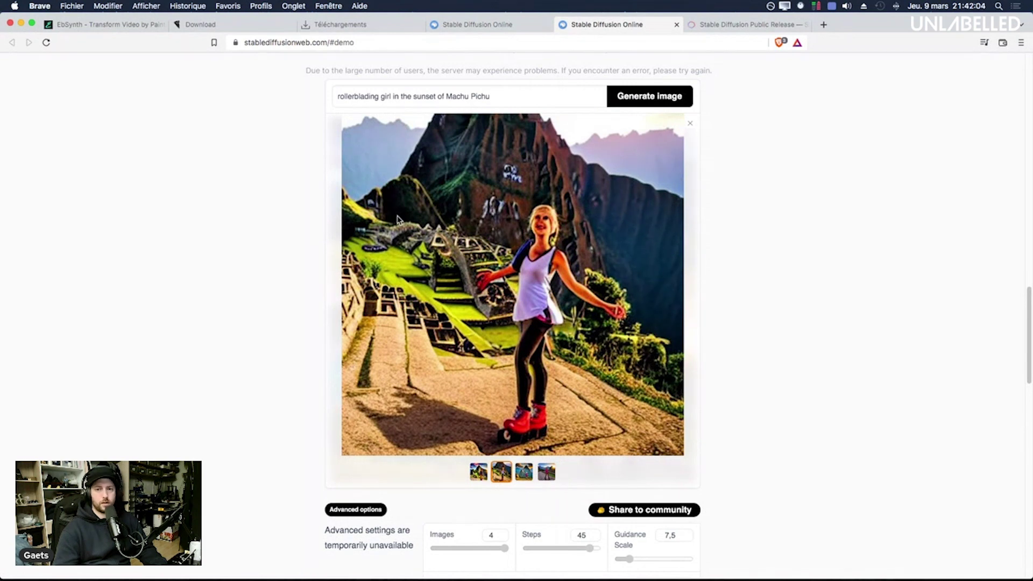
Step: Change the prompt to 'rollerblading in Ouarzazate', correcting the place-name spelling
left_click_drag(384, 100, 692, 107)
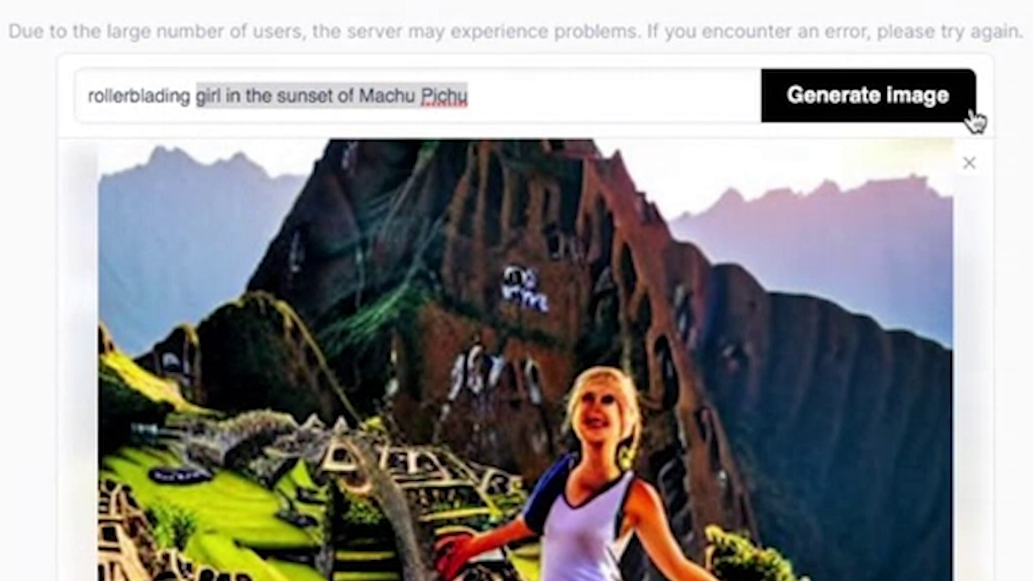
type("in Oura")
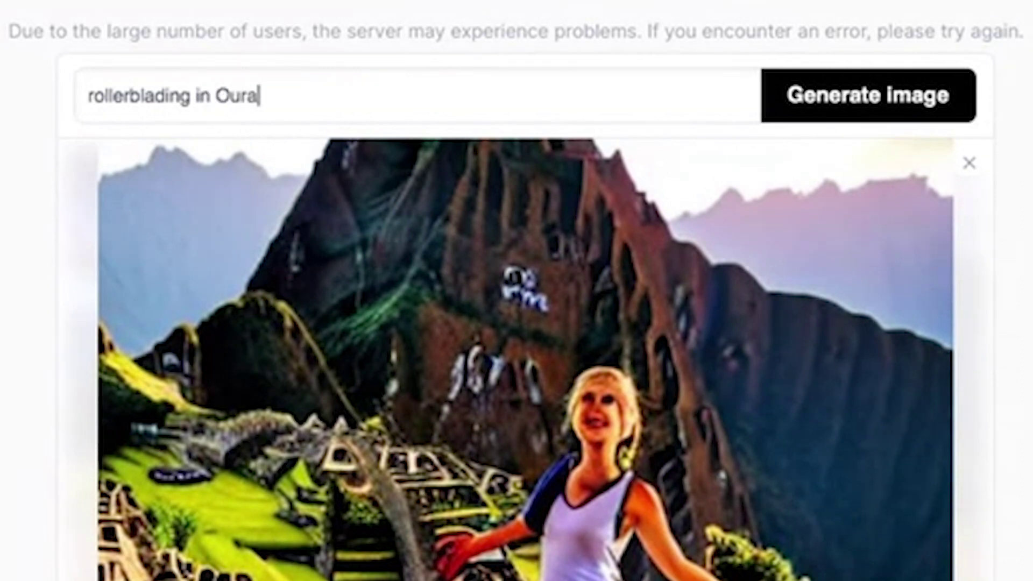
key("BackSpace")
type("zazate")
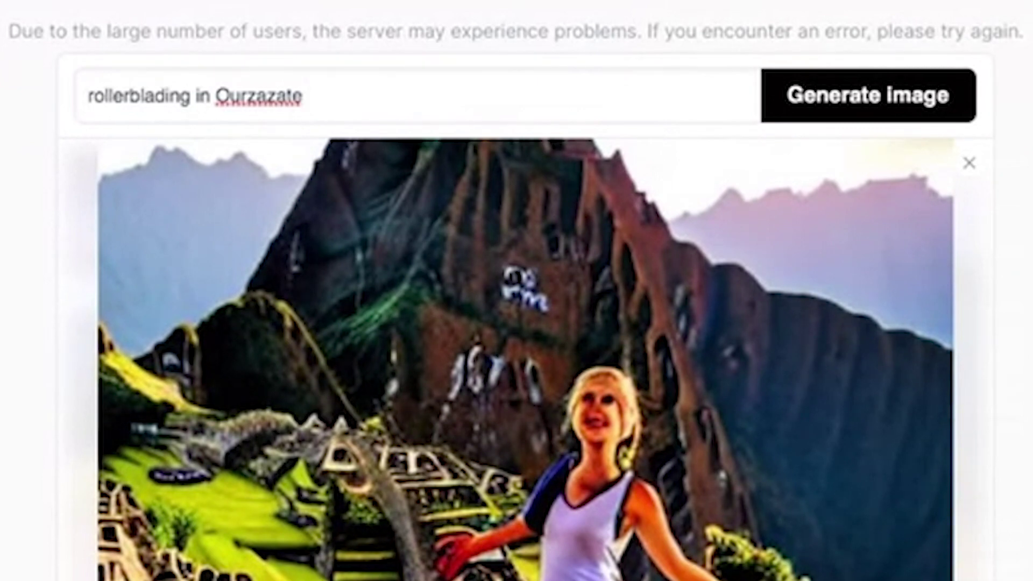
left_click(235, 95)
type("a")
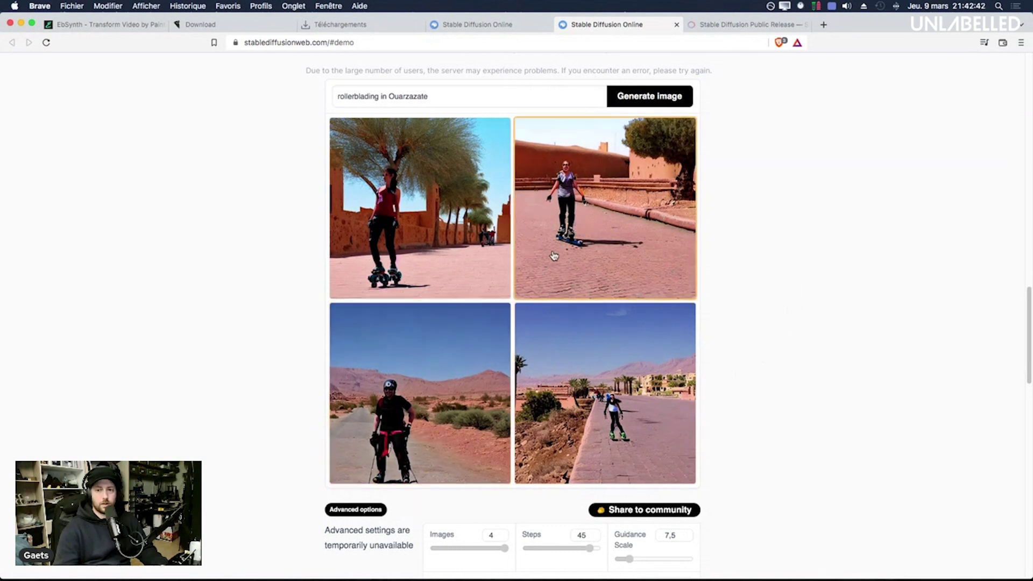
Step: Enlarge the first Ouarzazate image, then view the second and third in turn
left_click(420, 346)
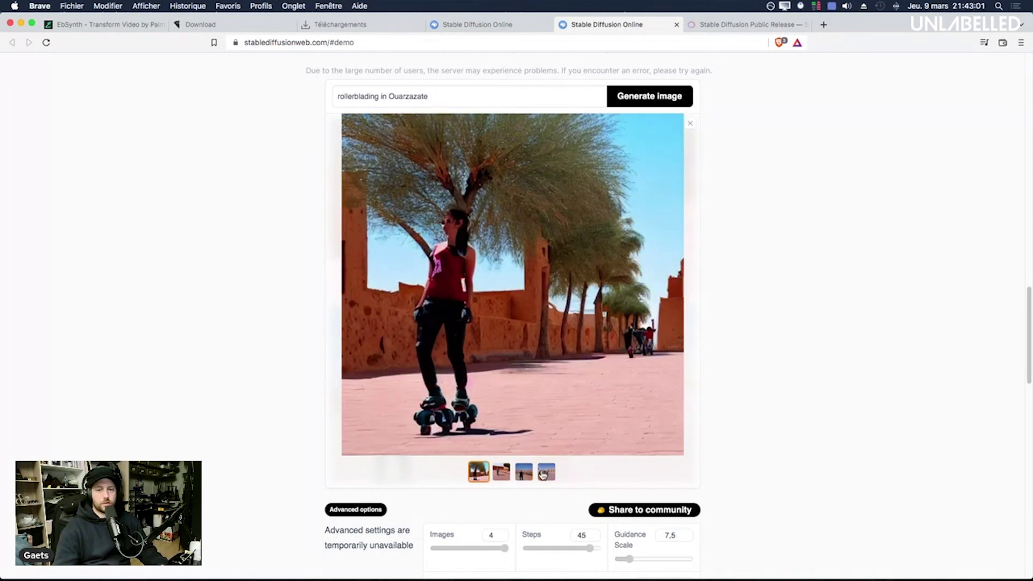
left_click(501, 472)
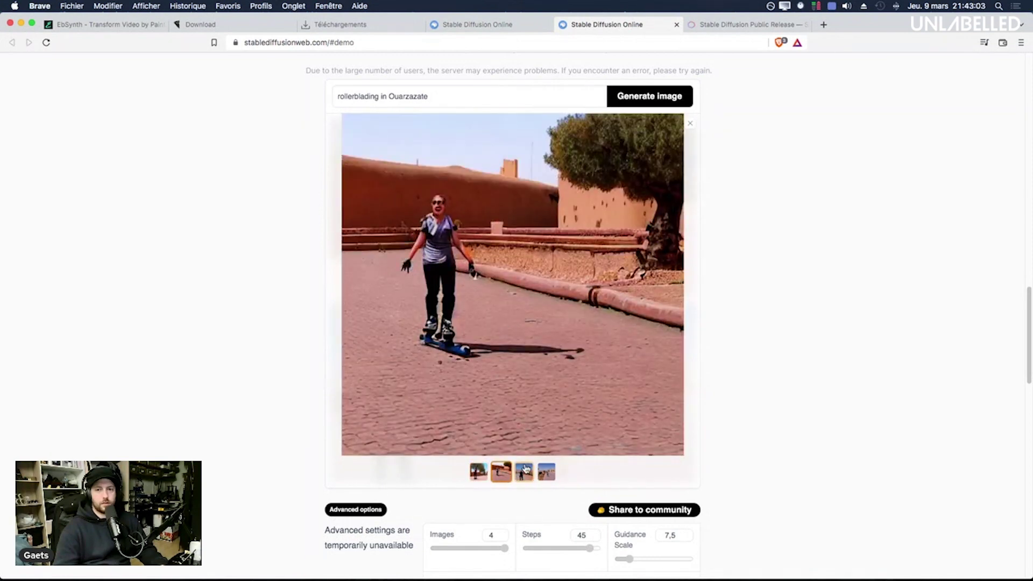
left_click(523, 472)
Step: Show the fourth Ouarzazate image, then collapse and re-expand the Advanced options section
left_click(546, 472)
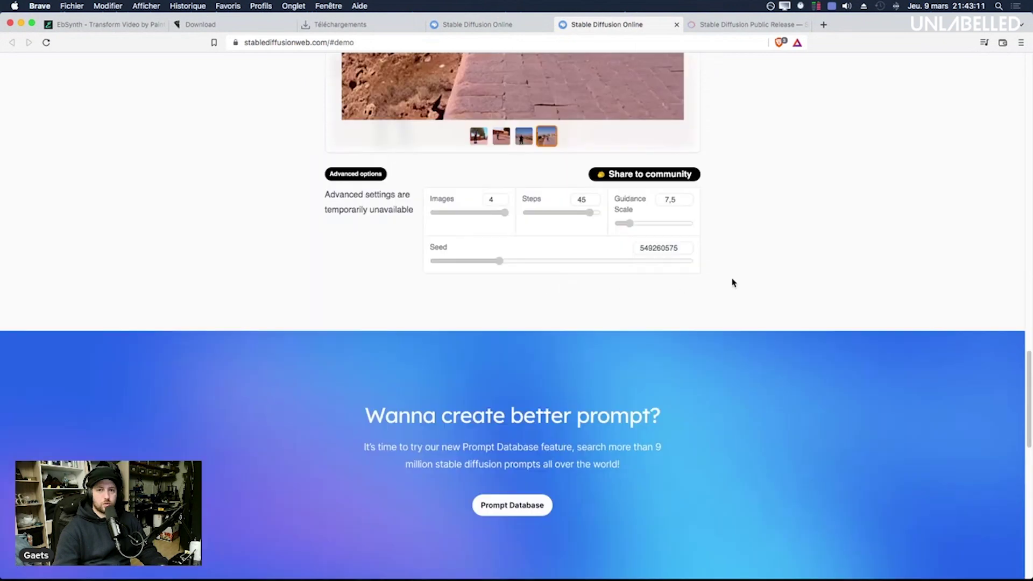
scroll(733, 281, "up", 5)
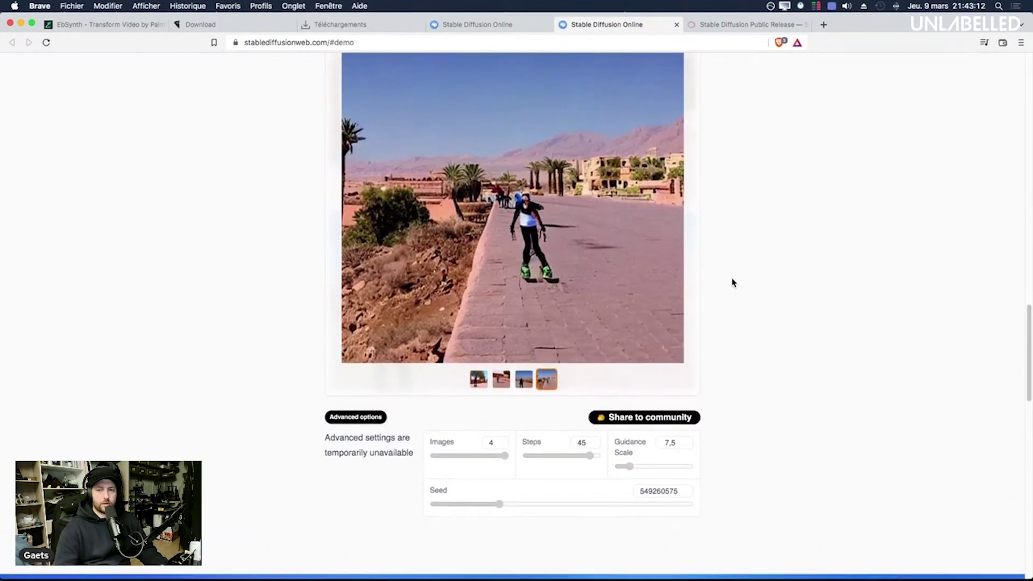
scroll(733, 282, "up", 2)
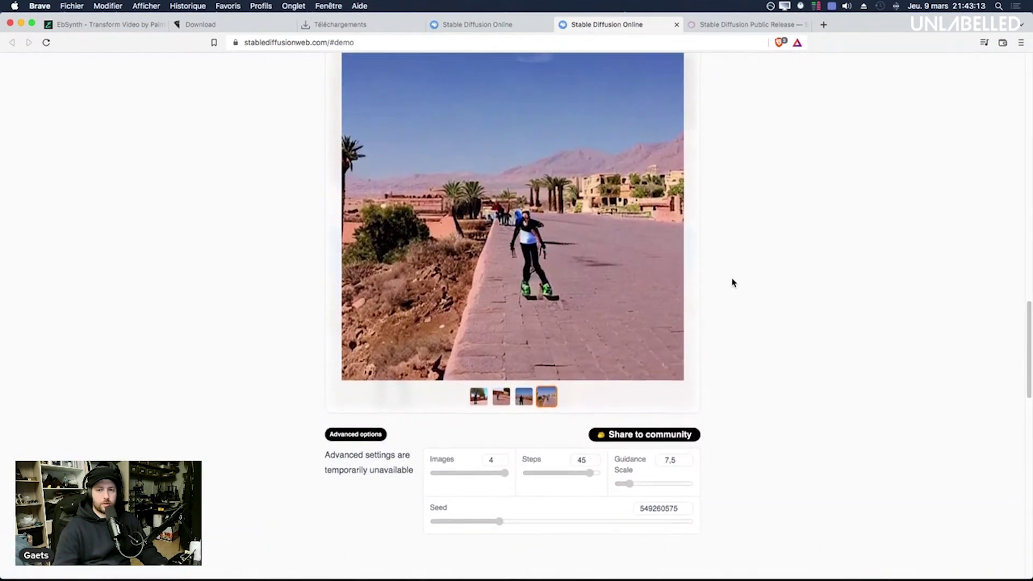
left_click(360, 473)
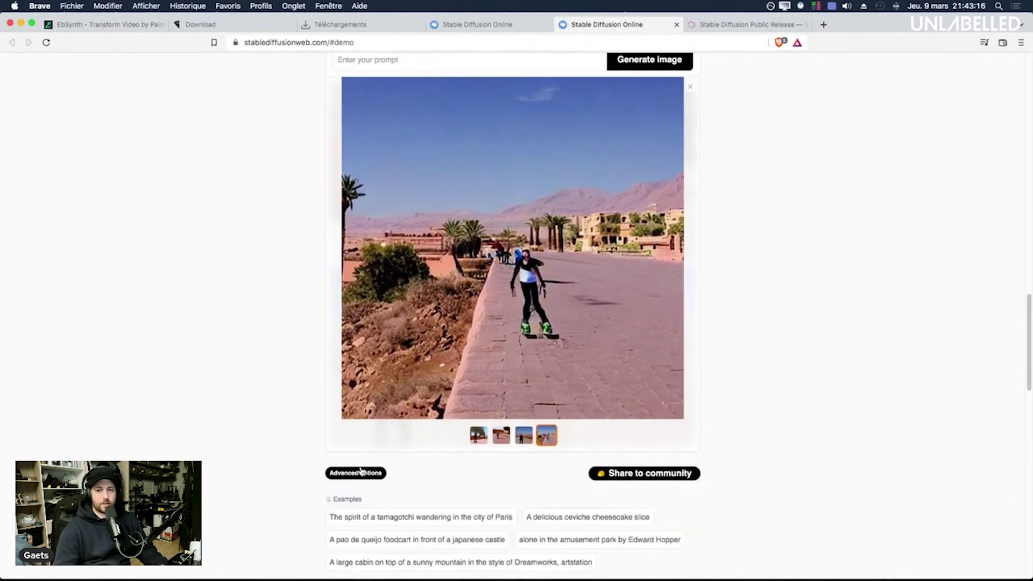
scroll(360, 473, "up", 1)
left_click(359, 501)
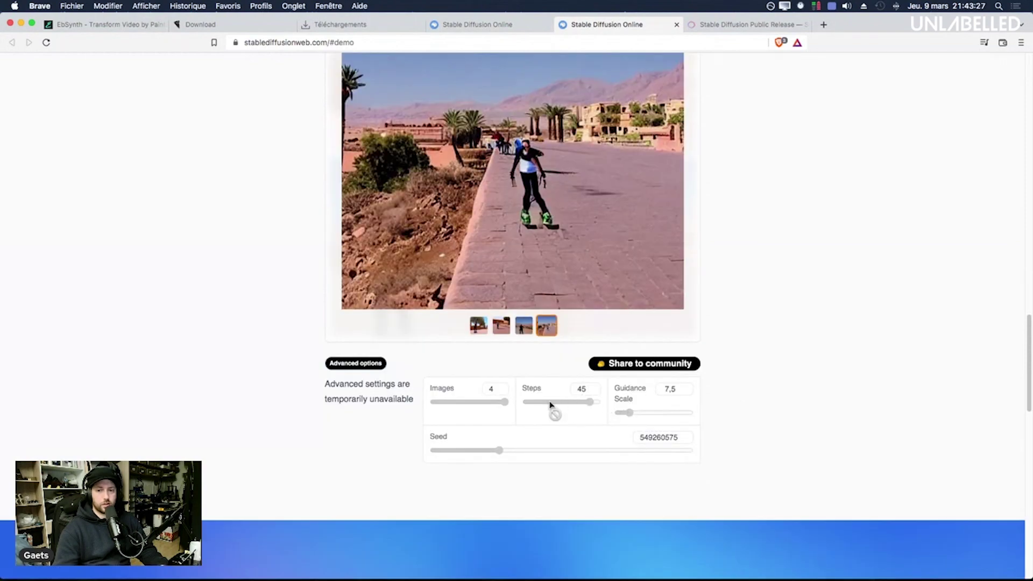
Step: Return to the top of the page and highlight the site's web address
scroll(729, 399, "up", 10)
scroll(755, 391, "up", 8)
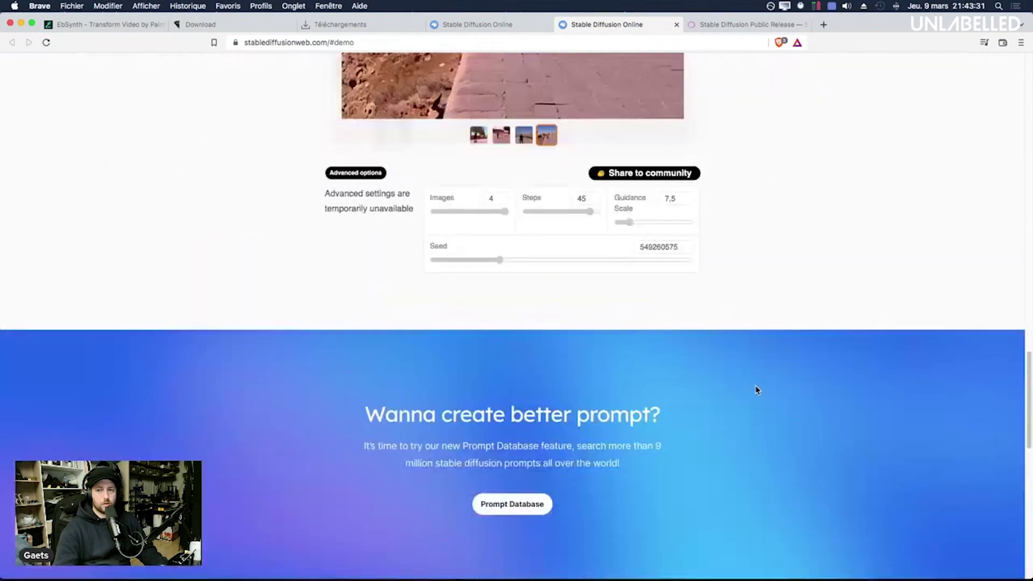
scroll(756, 391, "up", 15)
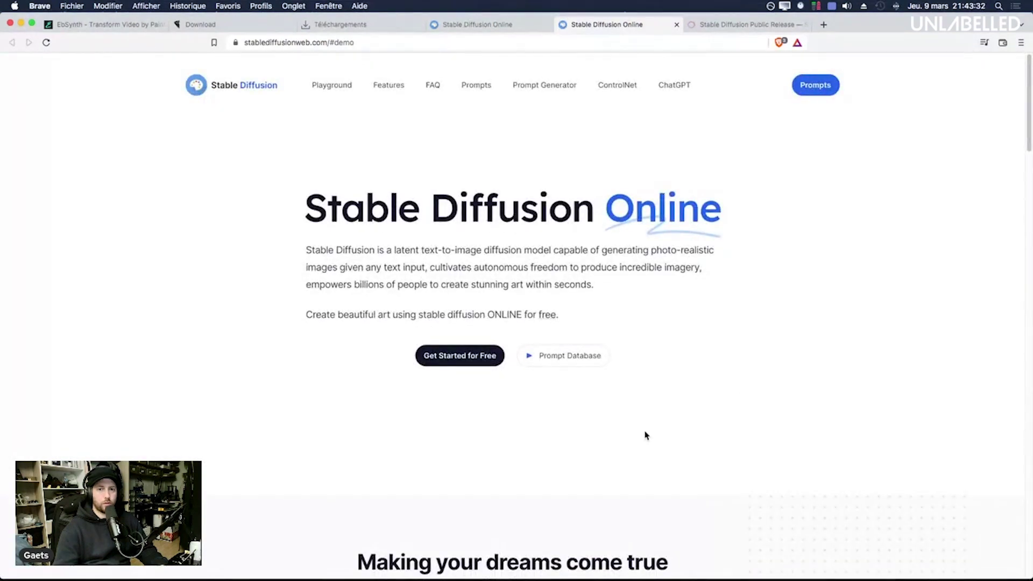
left_click_drag(244, 43, 325, 44)
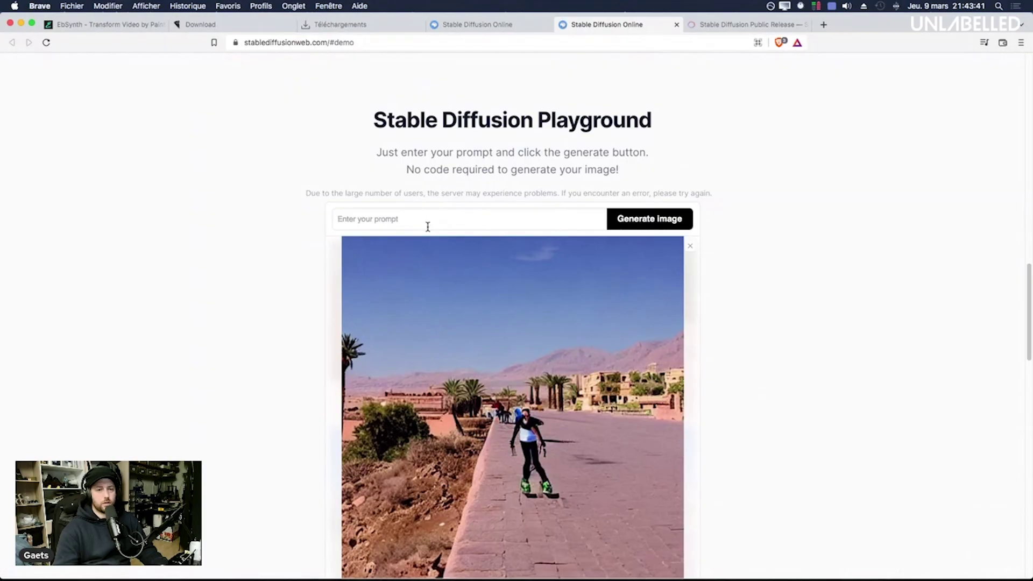
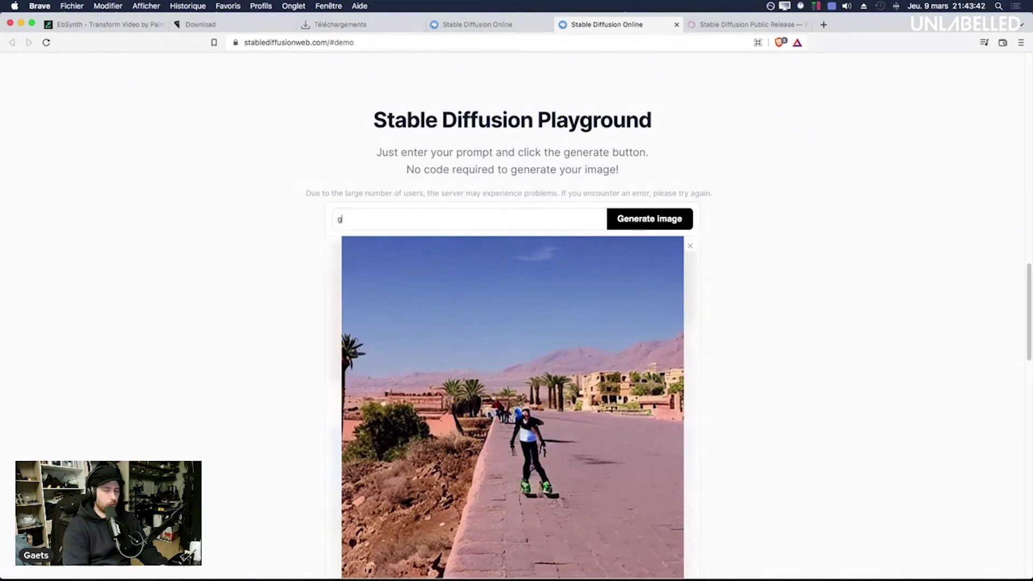
Step: Generate images using a person's full name as the prompt
key("Return")
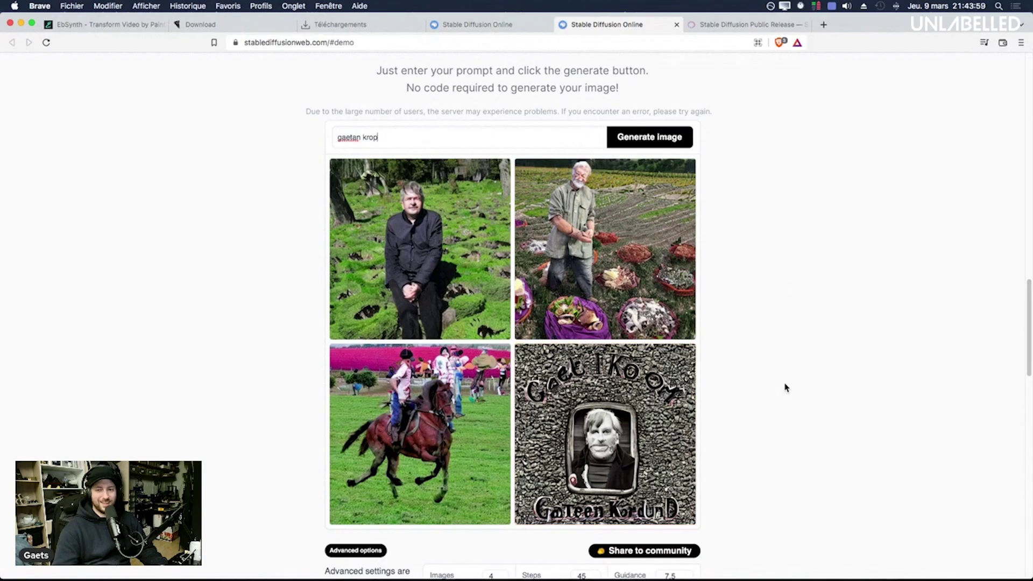
Step: Select the whole prompt text and enlarge the fourth generated image, a framed portrait
double_click(375, 129)
triple_click(375, 129)
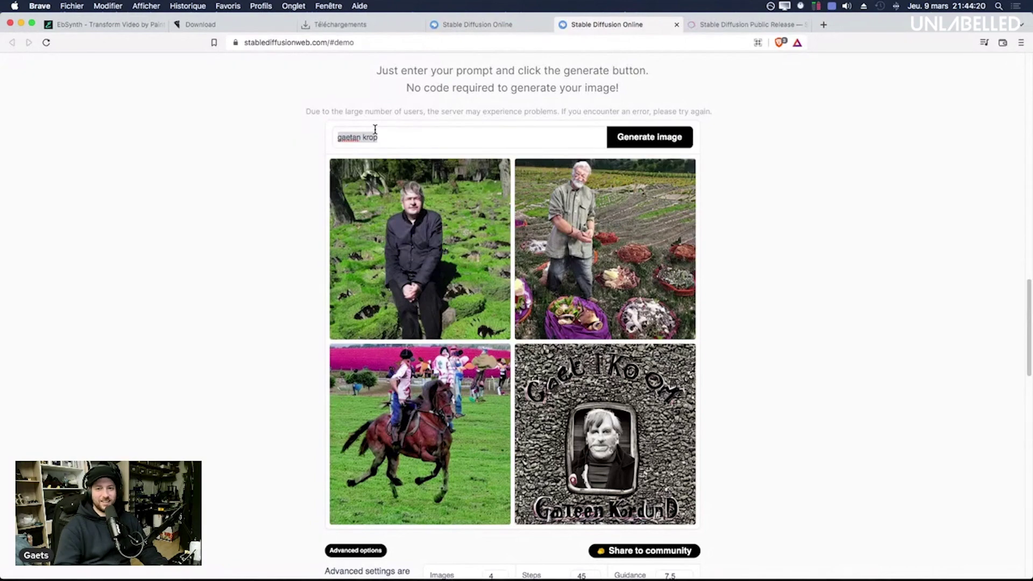
left_click(605, 433)
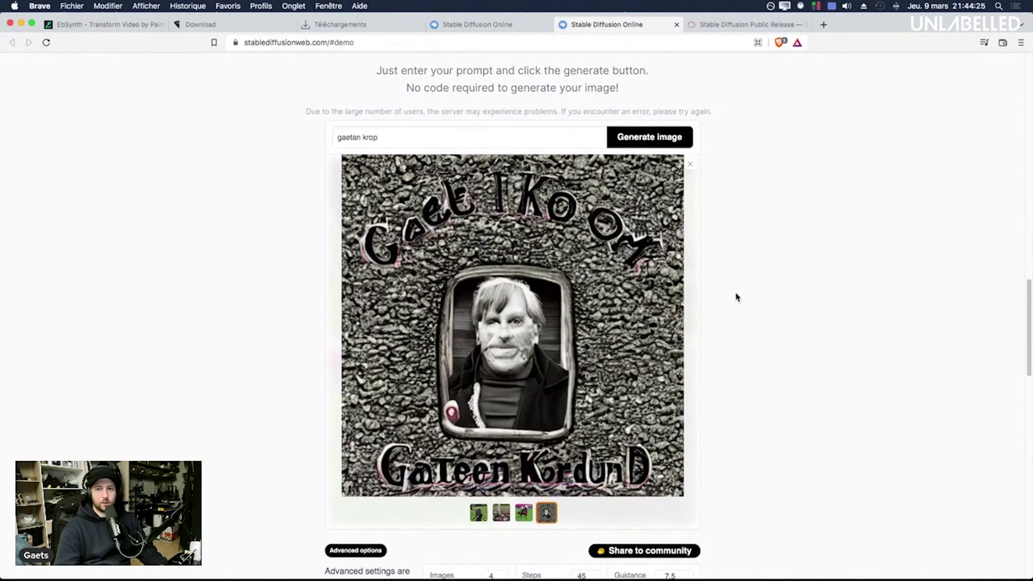